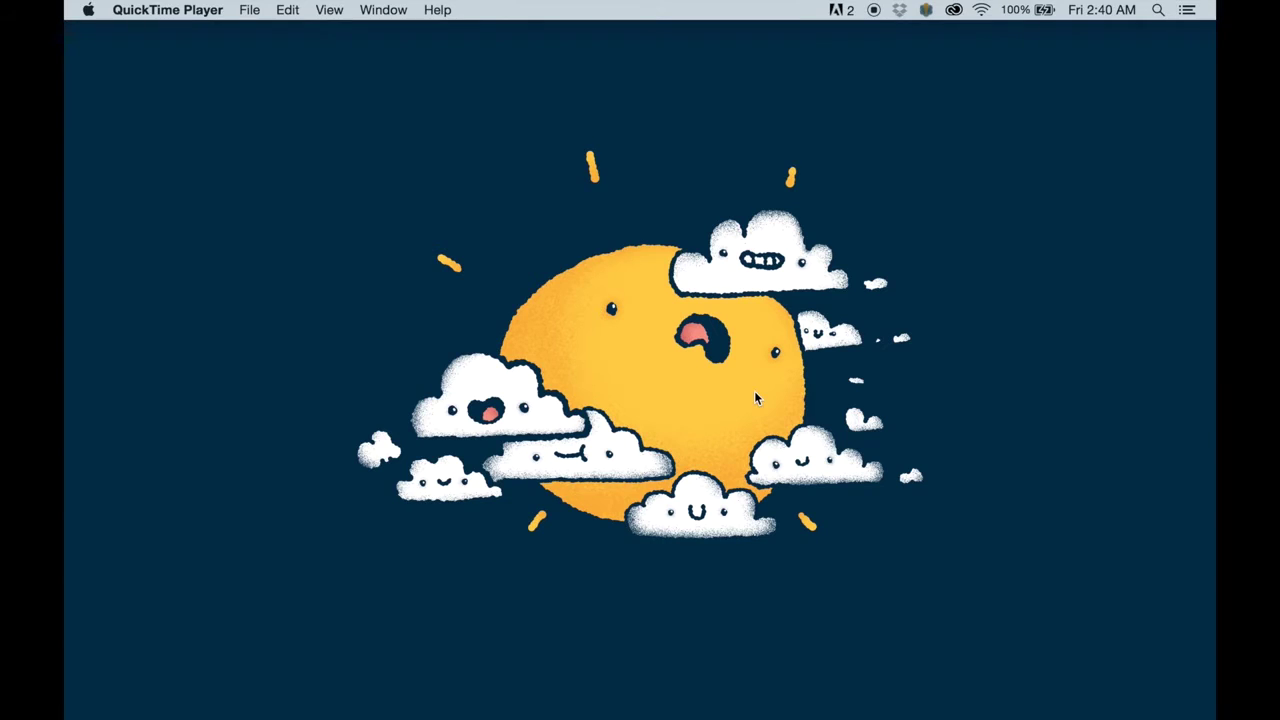
Step: Restore the minimised skeptic.gif Photoshop window from the Dock
{"action": "left_click", "coordinate": [825, 710]}
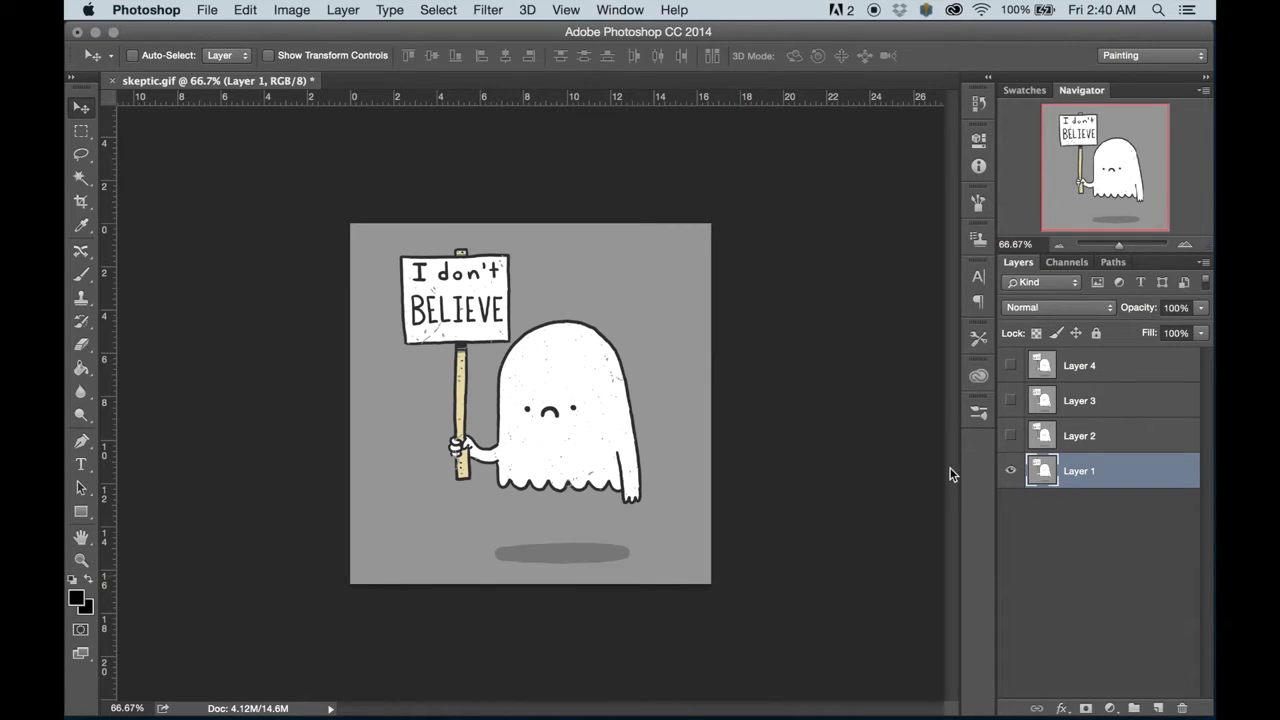
Step: Preview the poses of Layers 2, 3 and 4, then show the Timeline panel
{"action": "left_click", "coordinate": [1011, 436]}
{"action": "left_click", "coordinate": [1011, 401]}
{"action": "left_click", "coordinate": [1011, 366]}
{"action": "left_click", "coordinate": [1011, 366]}
{"action": "left_click", "coordinate": [1011, 401]}
{"action": "left_click", "coordinate": [1010, 435]}
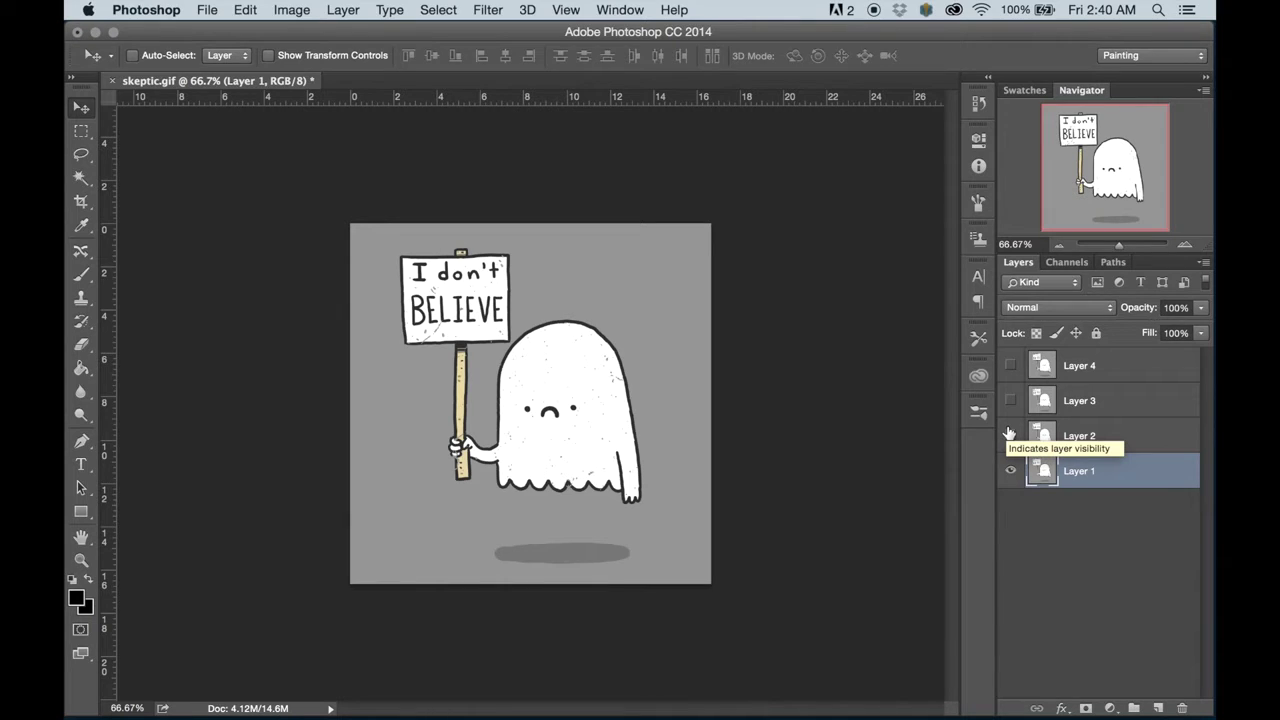
{"action": "left_click", "coordinate": [618, 10]}
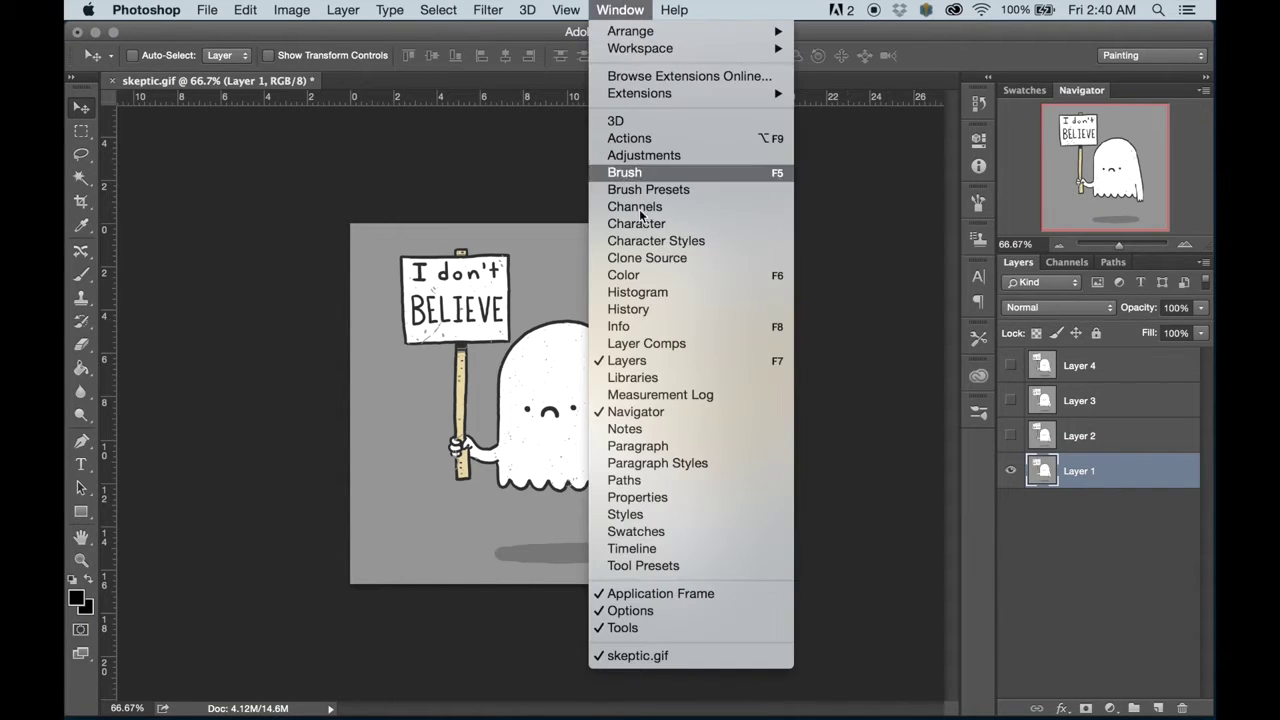
{"action": "left_click", "coordinate": [694, 548]}
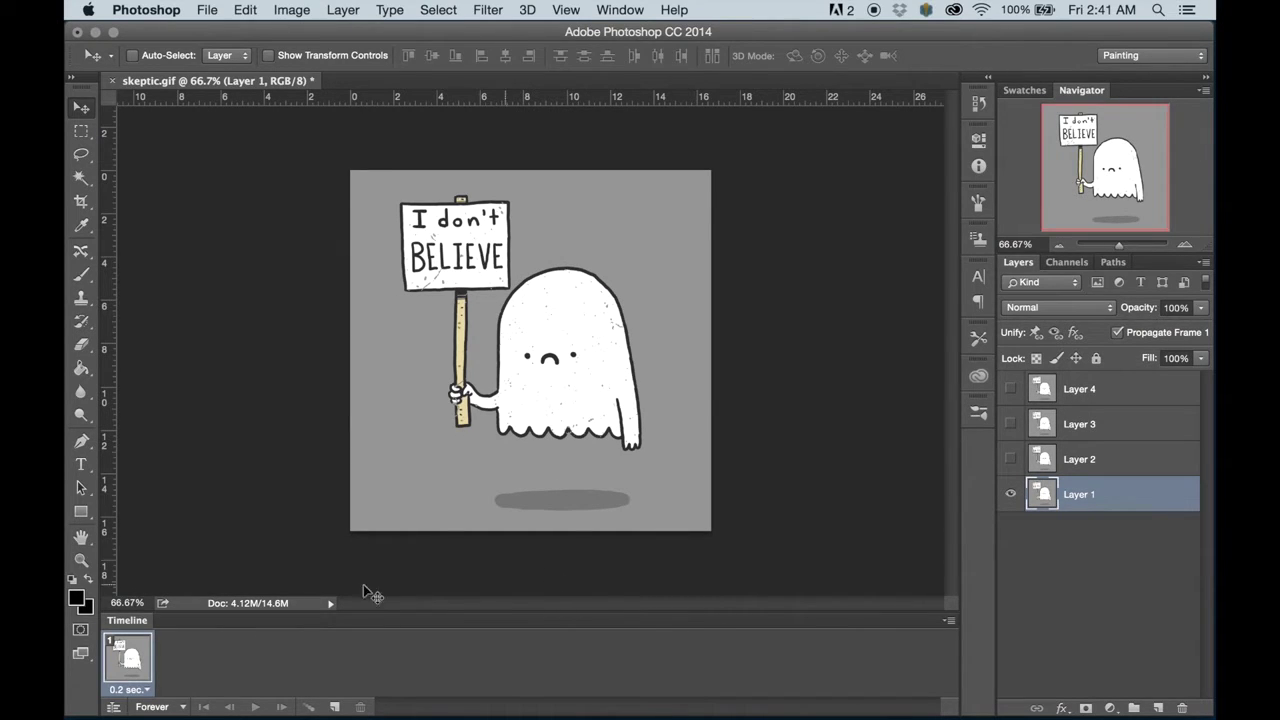
Step: Convert to video timeline and back to frame animation, then recheck Layers 2–4 poses
{"action": "left_click", "coordinate": [113, 707]}
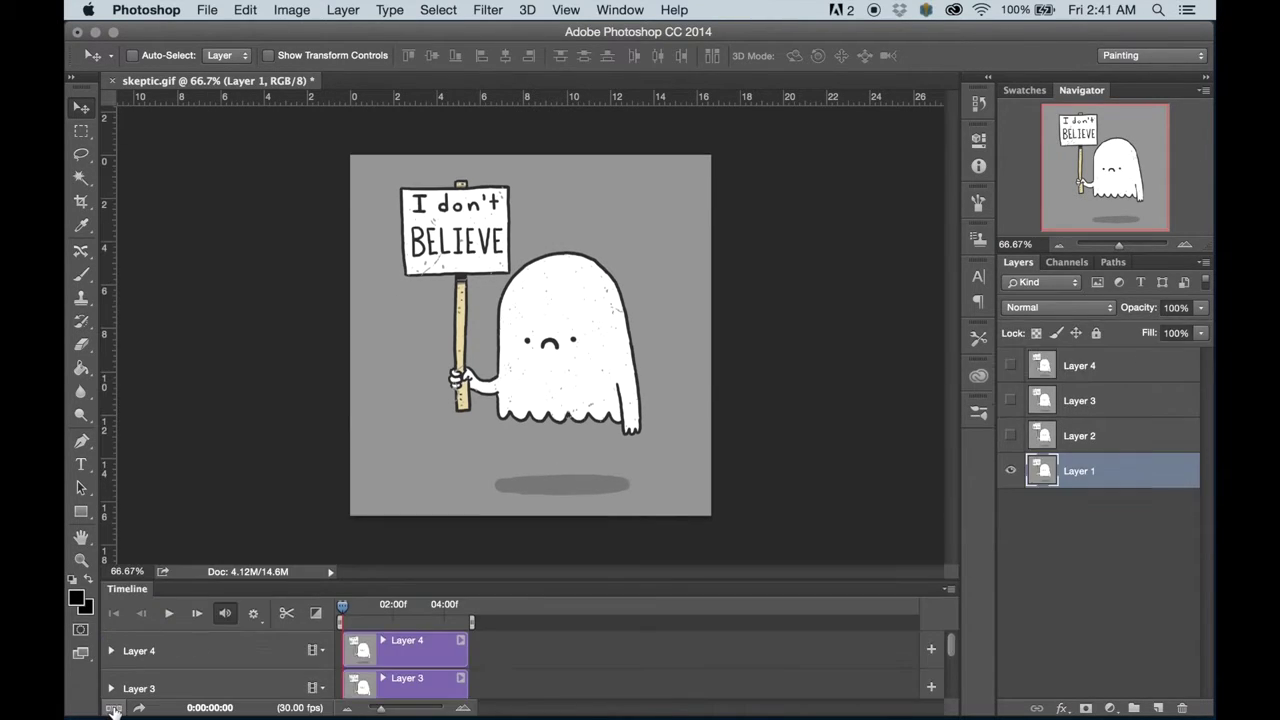
{"action": "left_click", "coordinate": [114, 708]}
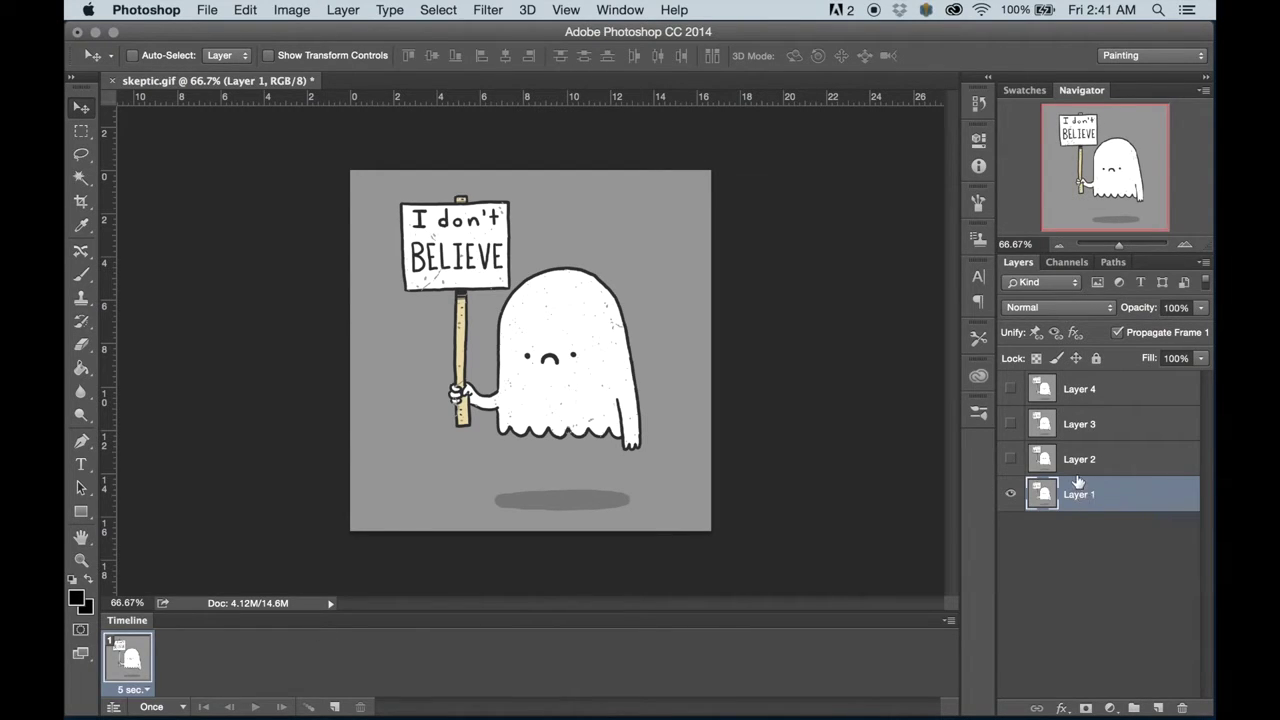
{"action": "left_click", "coordinate": [1012, 459]}
{"action": "left_click", "coordinate": [1012, 424]}
{"action": "left_click", "coordinate": [1012, 389]}
{"action": "left_click", "coordinate": [1012, 389]}
{"action": "left_click", "coordinate": [1011, 424]}
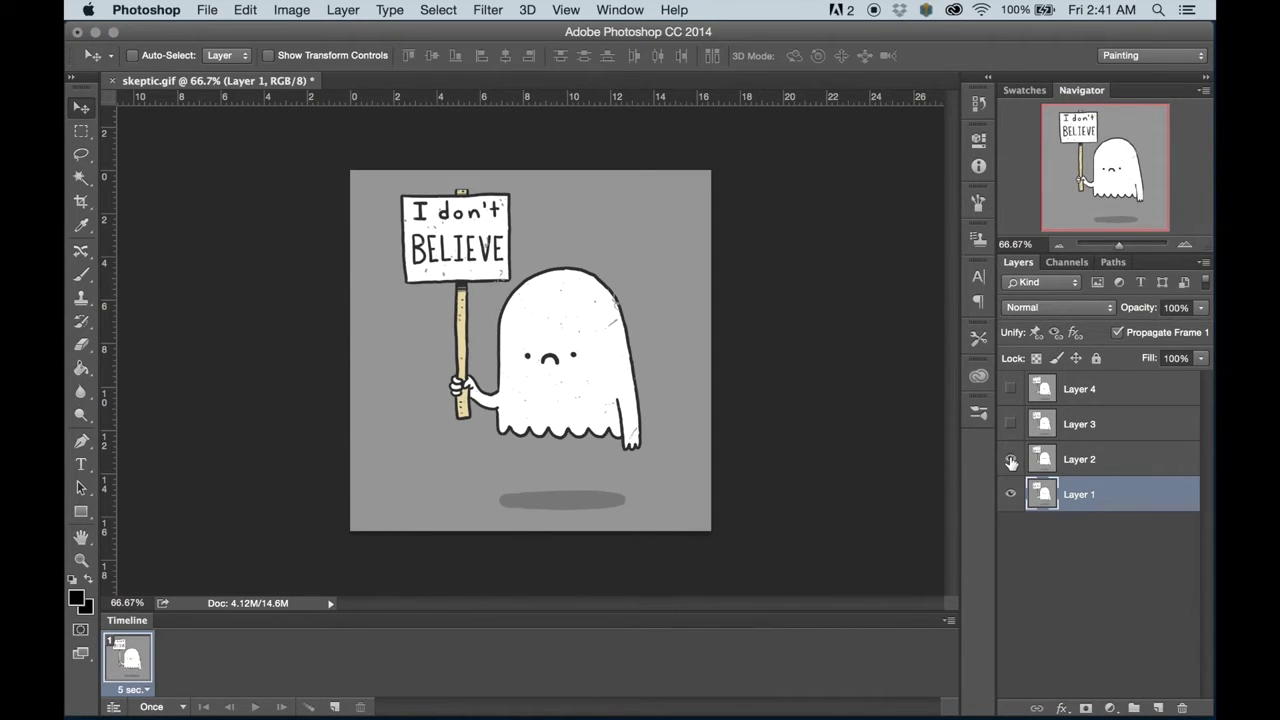
{"action": "left_click", "coordinate": [1011, 460]}
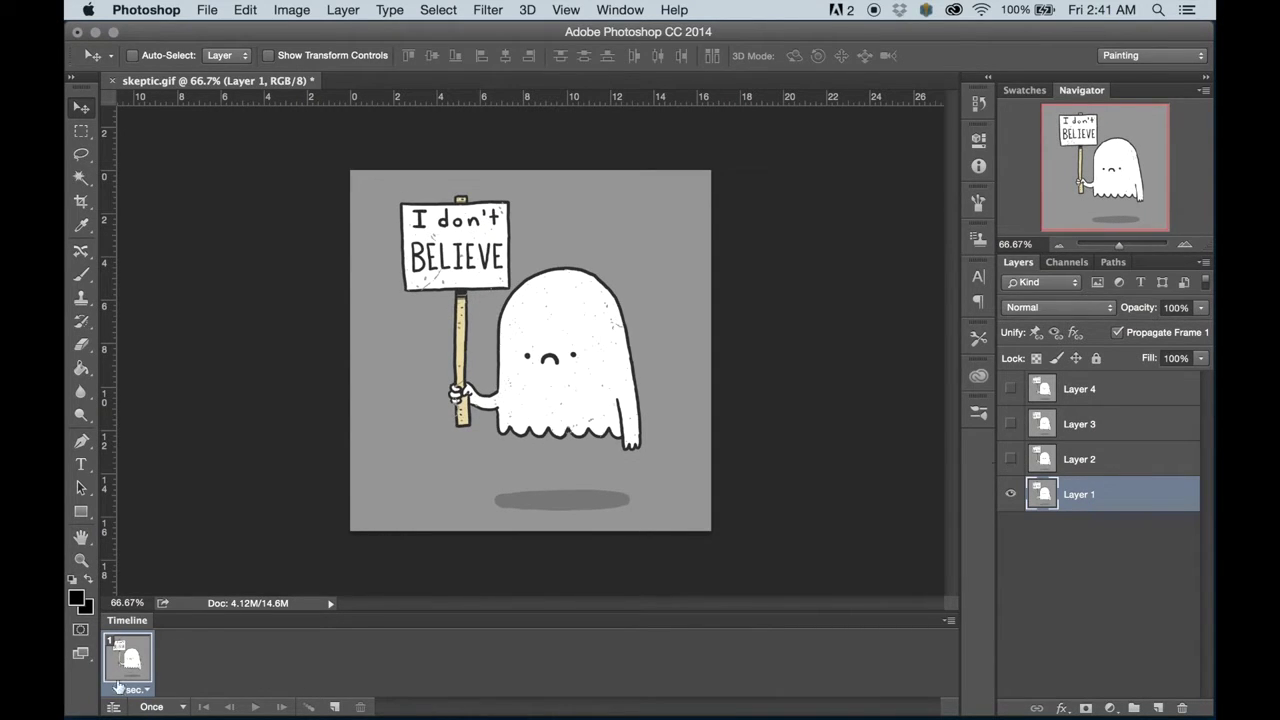
Step: Duplicate frame 1 three times to make four frames, then step through them
{"action": "left_click", "coordinate": [337, 707]}
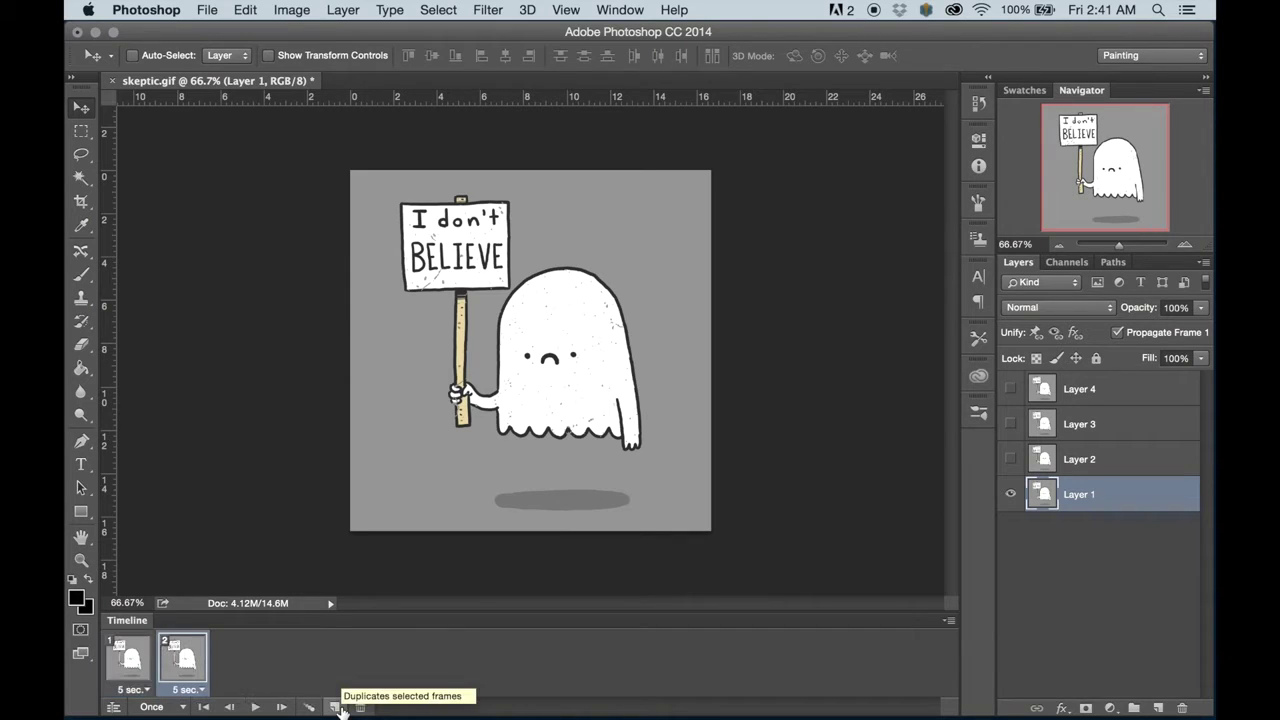
{"action": "left_click", "coordinate": [337, 707]}
{"action": "left_click", "coordinate": [337, 707]}
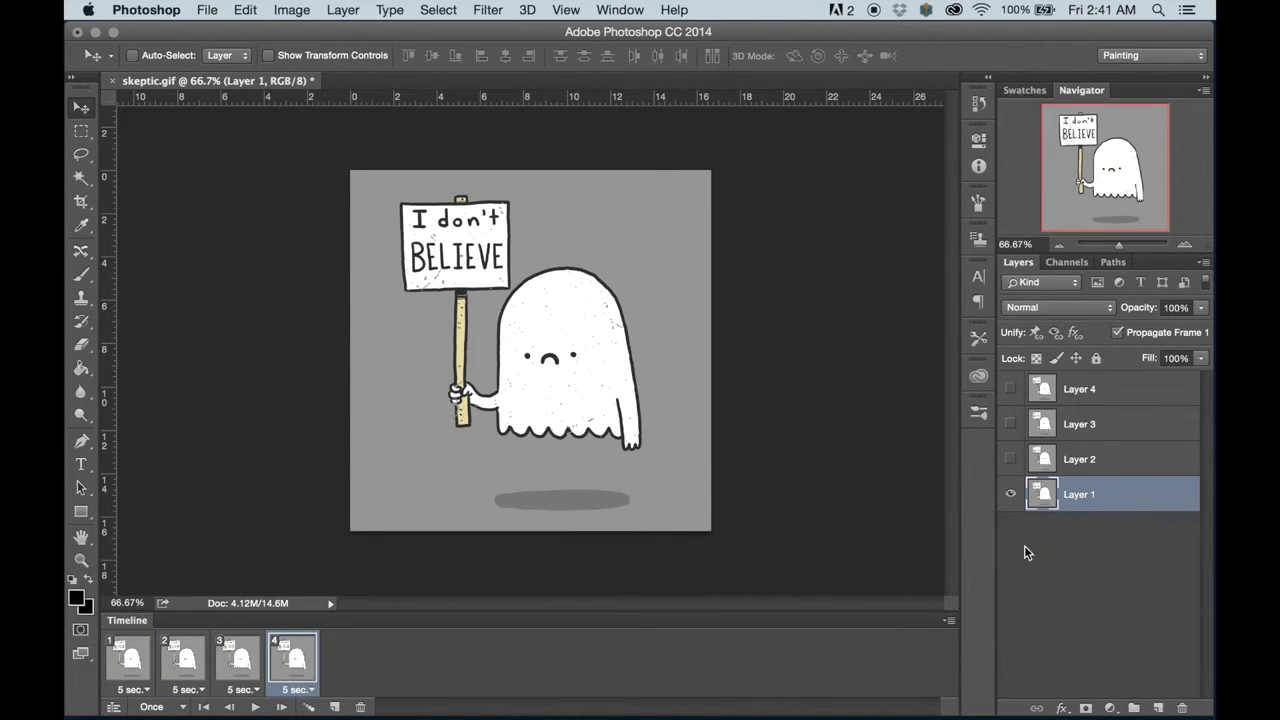
{"action": "left_click", "coordinate": [135, 672]}
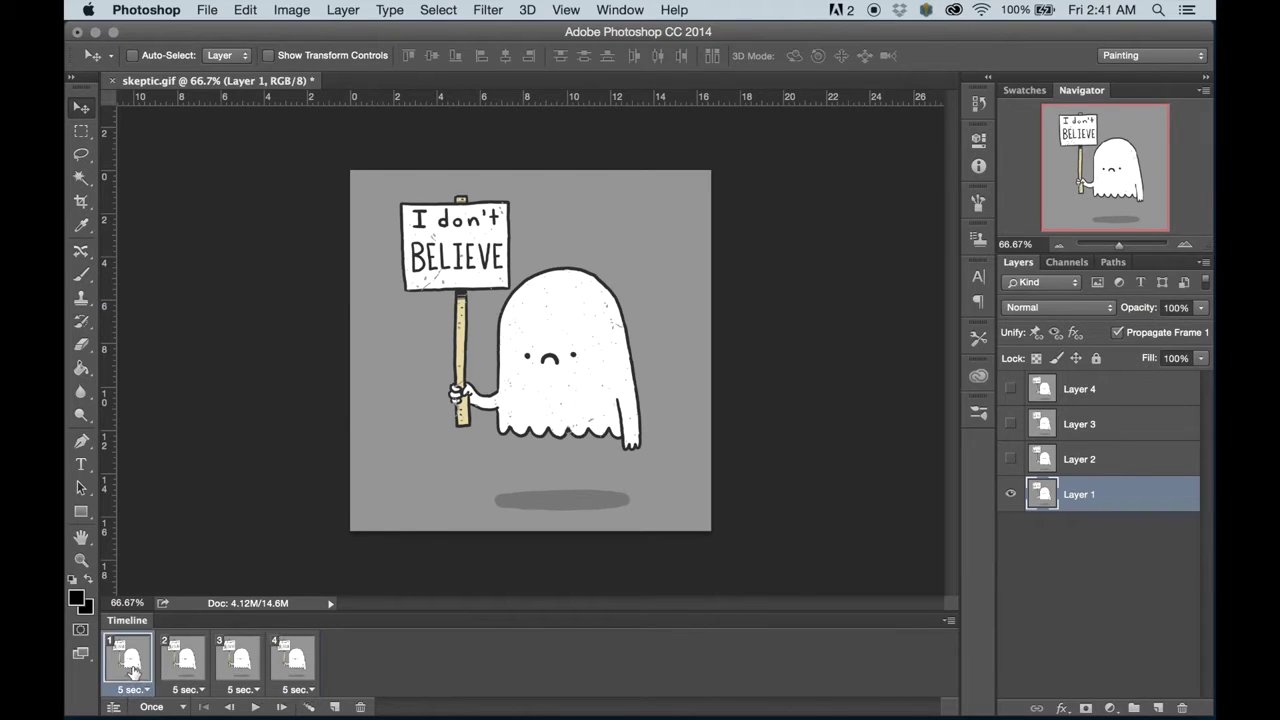
{"action": "left_click", "coordinate": [182, 672]}
{"action": "left_click", "coordinate": [236, 668]}
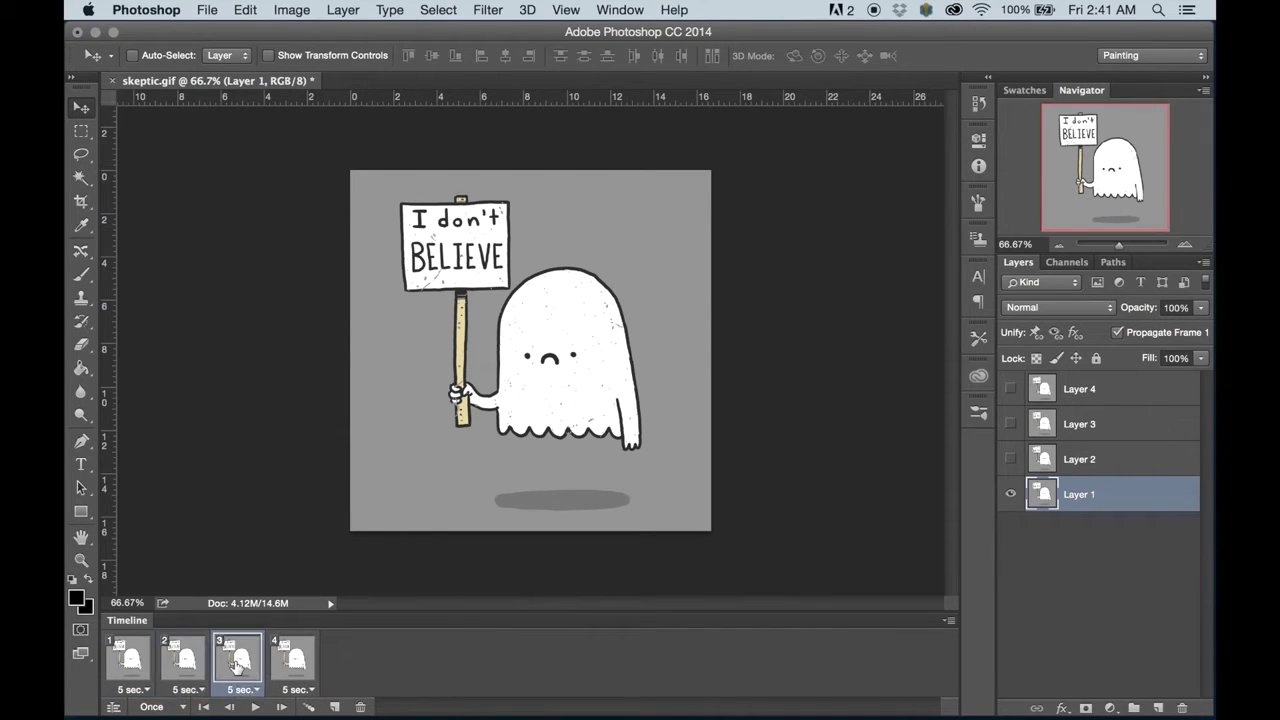
{"action": "left_click", "coordinate": [302, 662]}
{"action": "left_click", "coordinate": [128, 664]}
{"action": "left_click", "coordinate": [184, 662]}
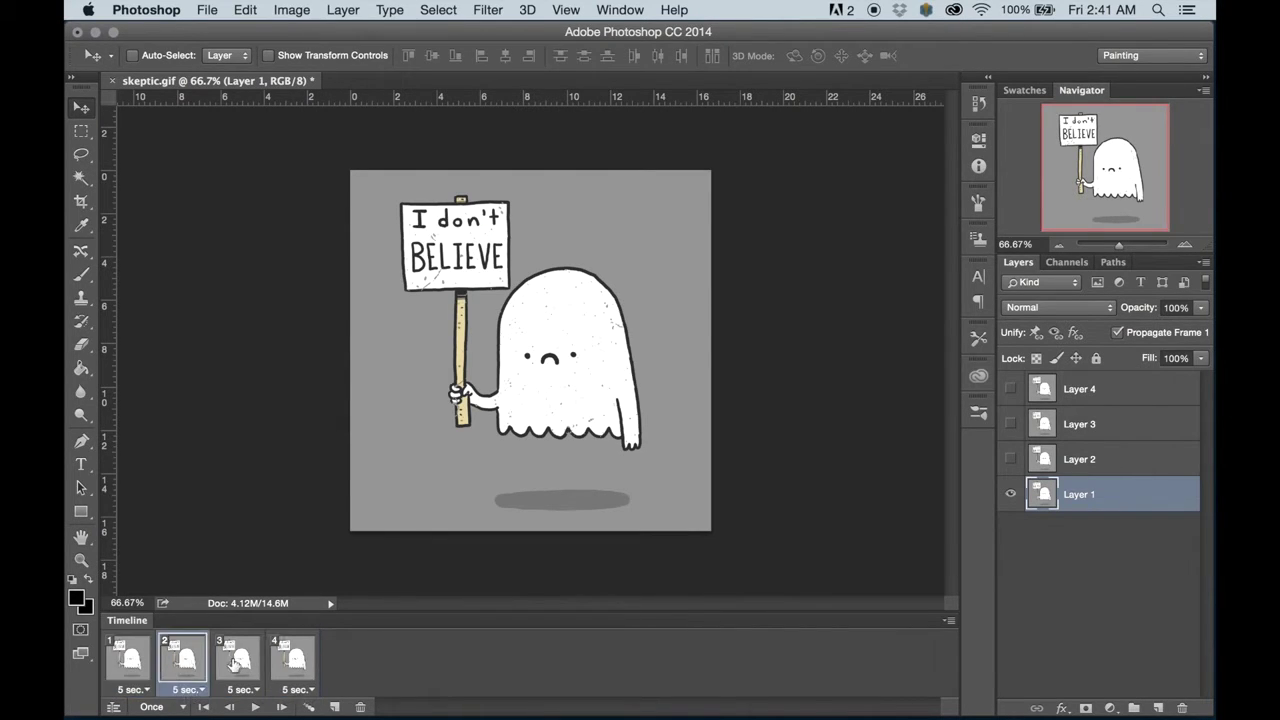
{"action": "left_click", "coordinate": [235, 666]}
{"action": "left_click", "coordinate": [289, 666]}
{"action": "left_click", "coordinate": [143, 682]}
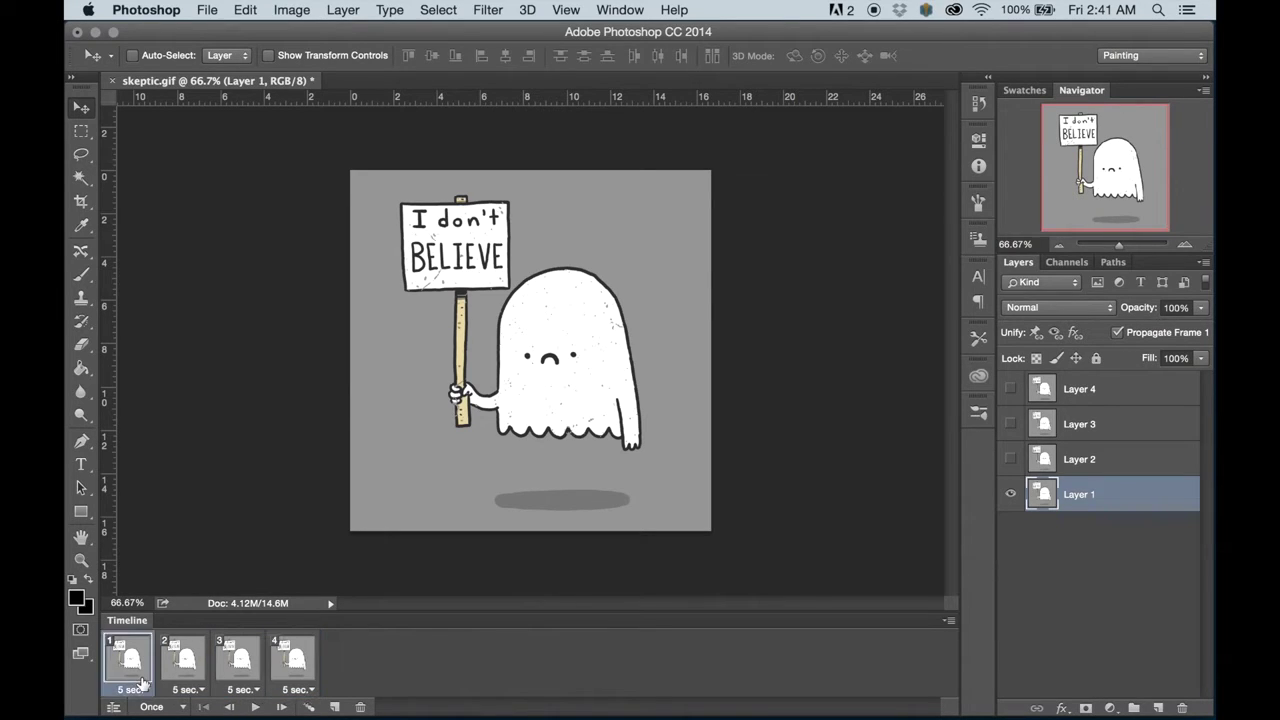
Step: Make frame 2 show Layer 2 and frame 4 show Layer 4
{"action": "left_click", "coordinate": [168, 676]}
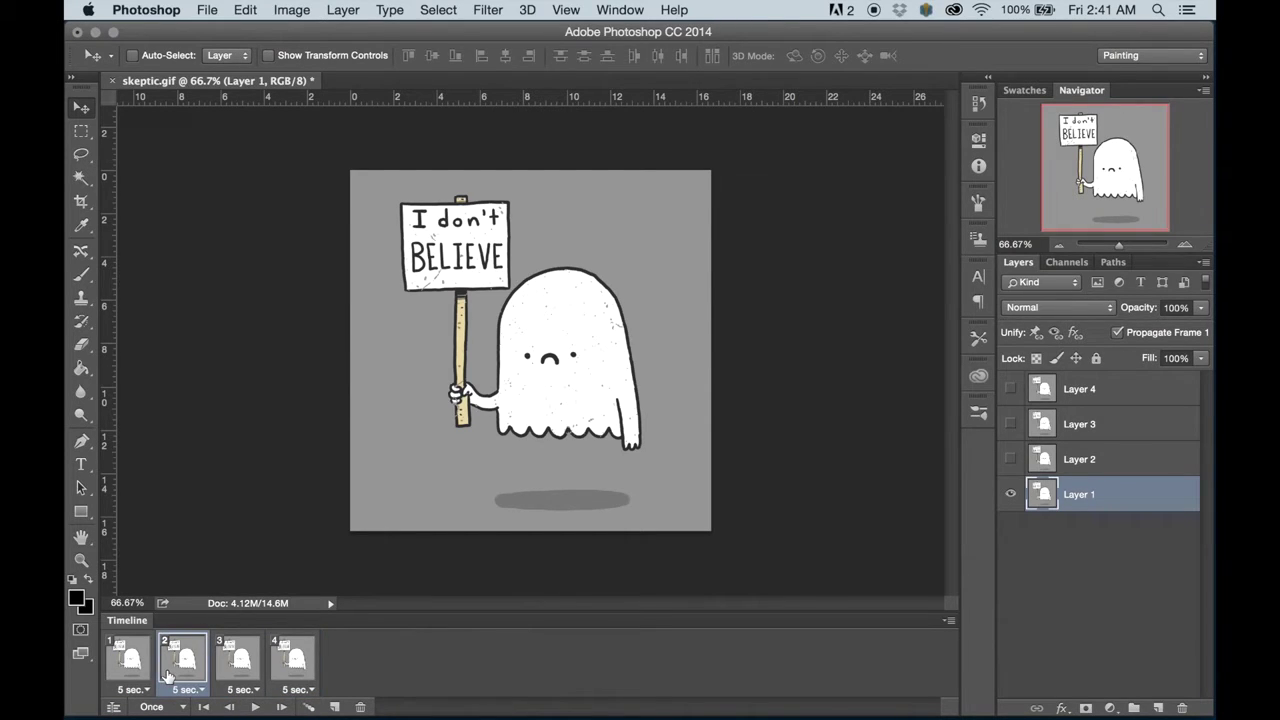
{"action": "left_click", "coordinate": [1010, 460]}
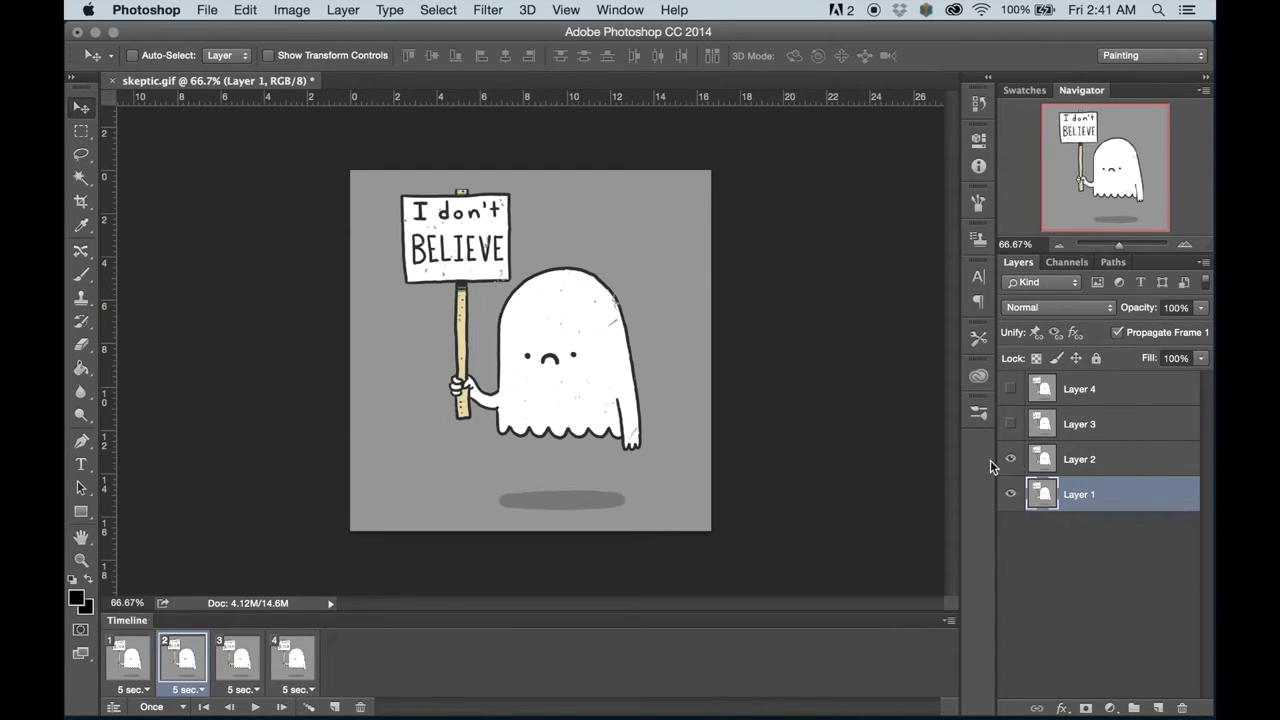
{"action": "left_click", "coordinate": [238, 662]}
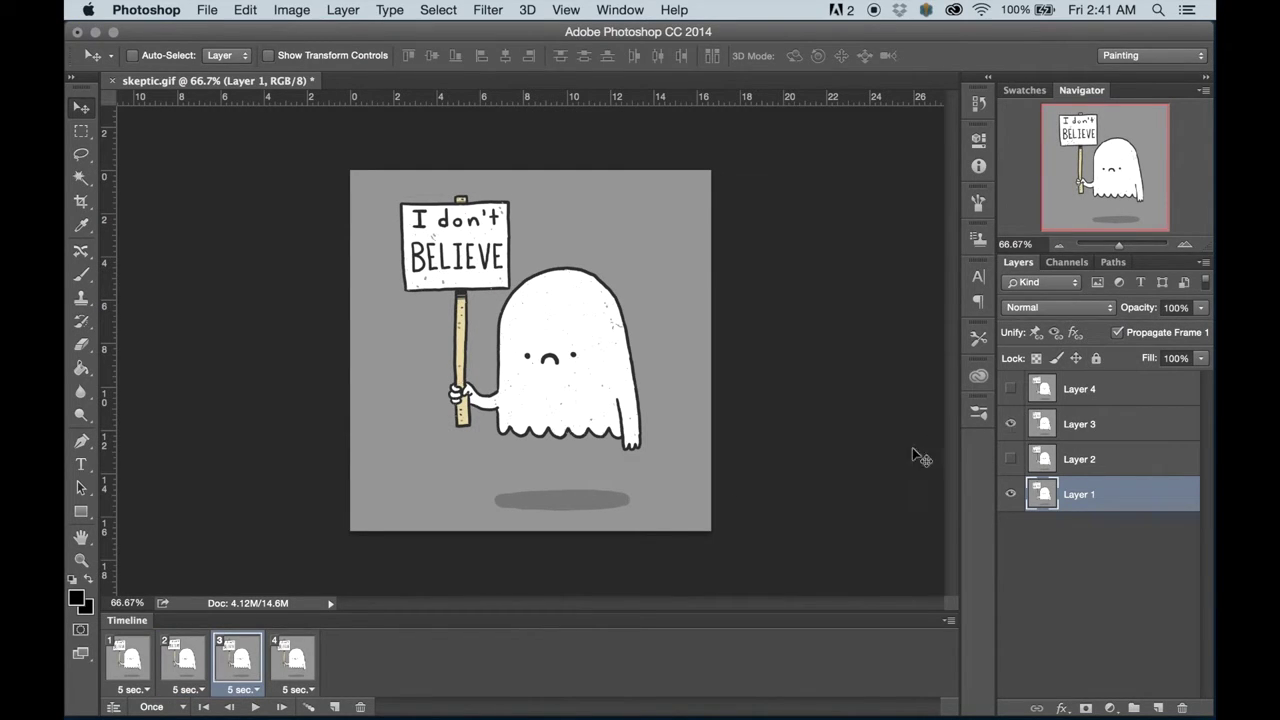
{"action": "left_click", "coordinate": [302, 666]}
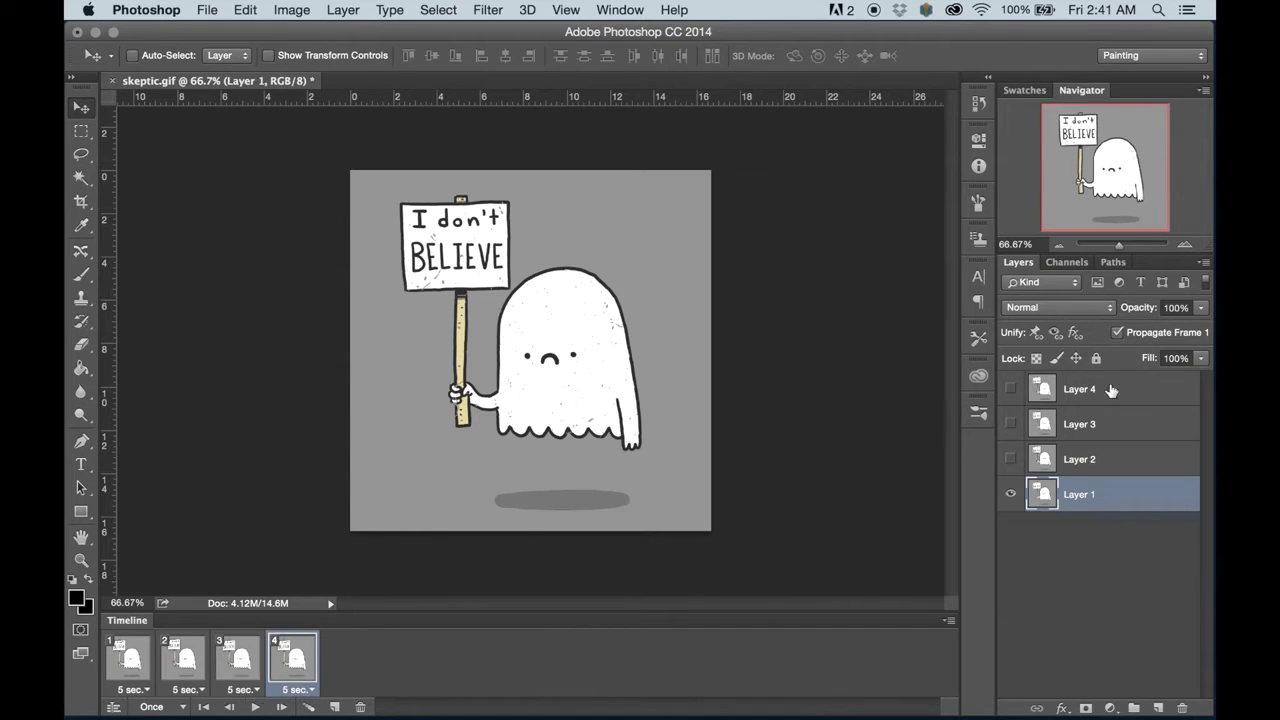
{"action": "left_click", "coordinate": [1010, 389]}
Step: Step through frames 1–4 twice to preview each frame's pose
{"action": "left_click", "coordinate": [133, 662]}
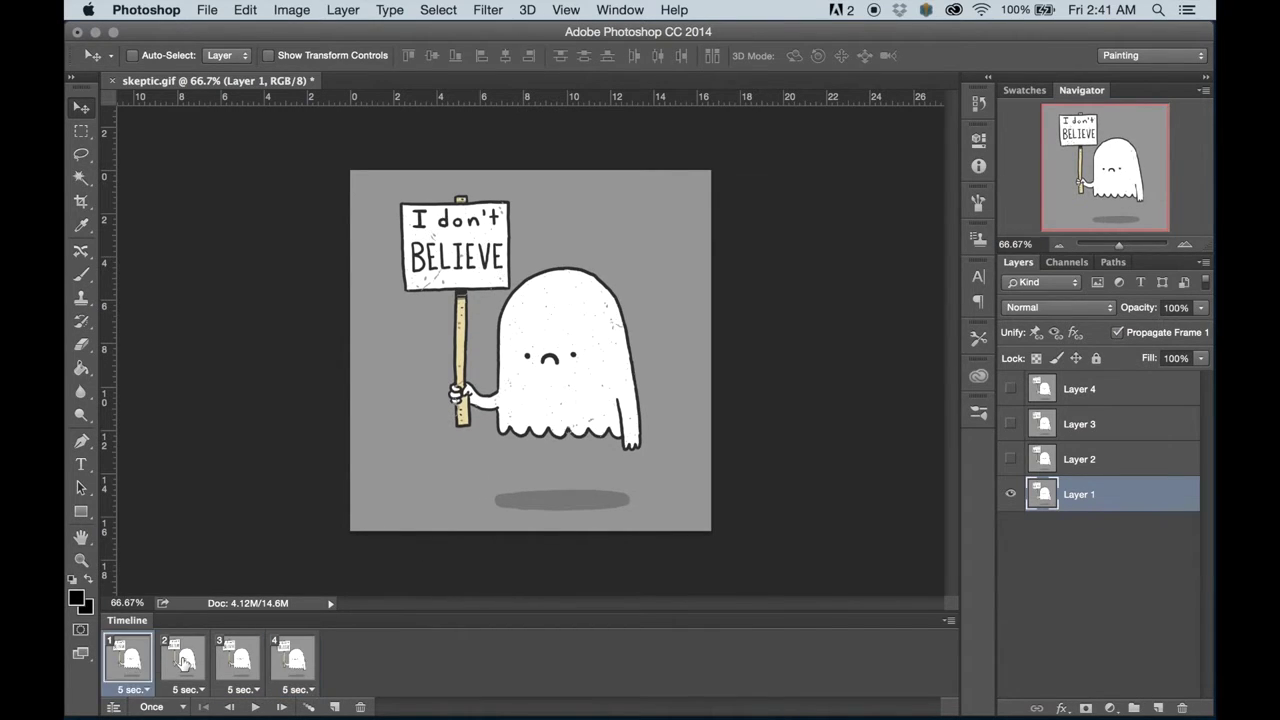
{"action": "left_click", "coordinate": [183, 662]}
{"action": "left_click", "coordinate": [233, 664]}
{"action": "left_click", "coordinate": [286, 662]}
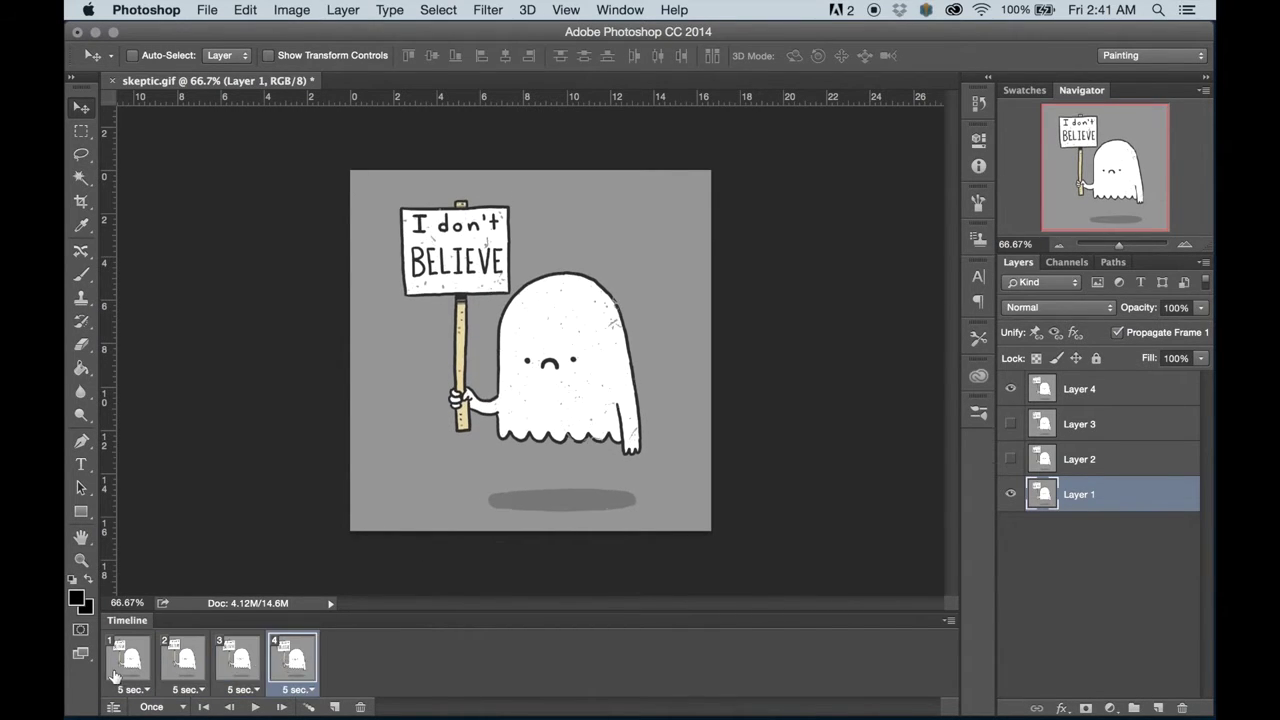
{"action": "left_click", "coordinate": [122, 666]}
{"action": "left_click", "coordinate": [172, 666]}
{"action": "left_click", "coordinate": [248, 665]}
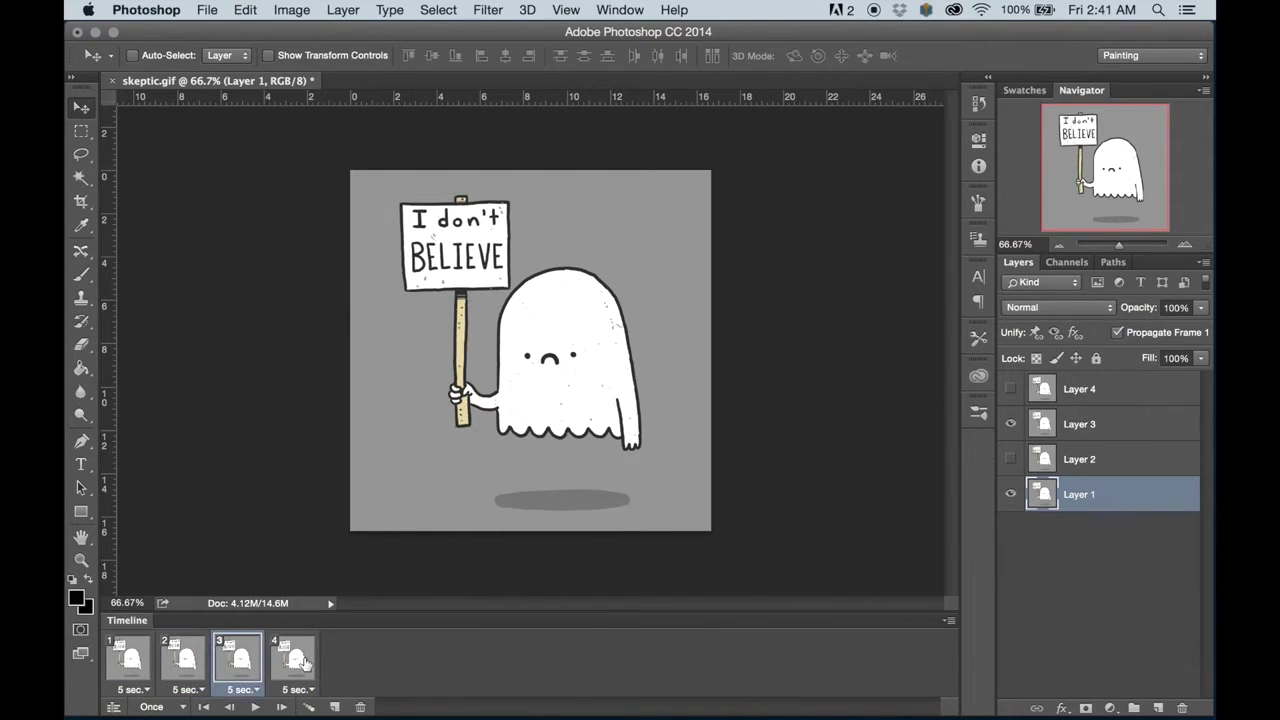
{"action": "left_click", "coordinate": [305, 664]}
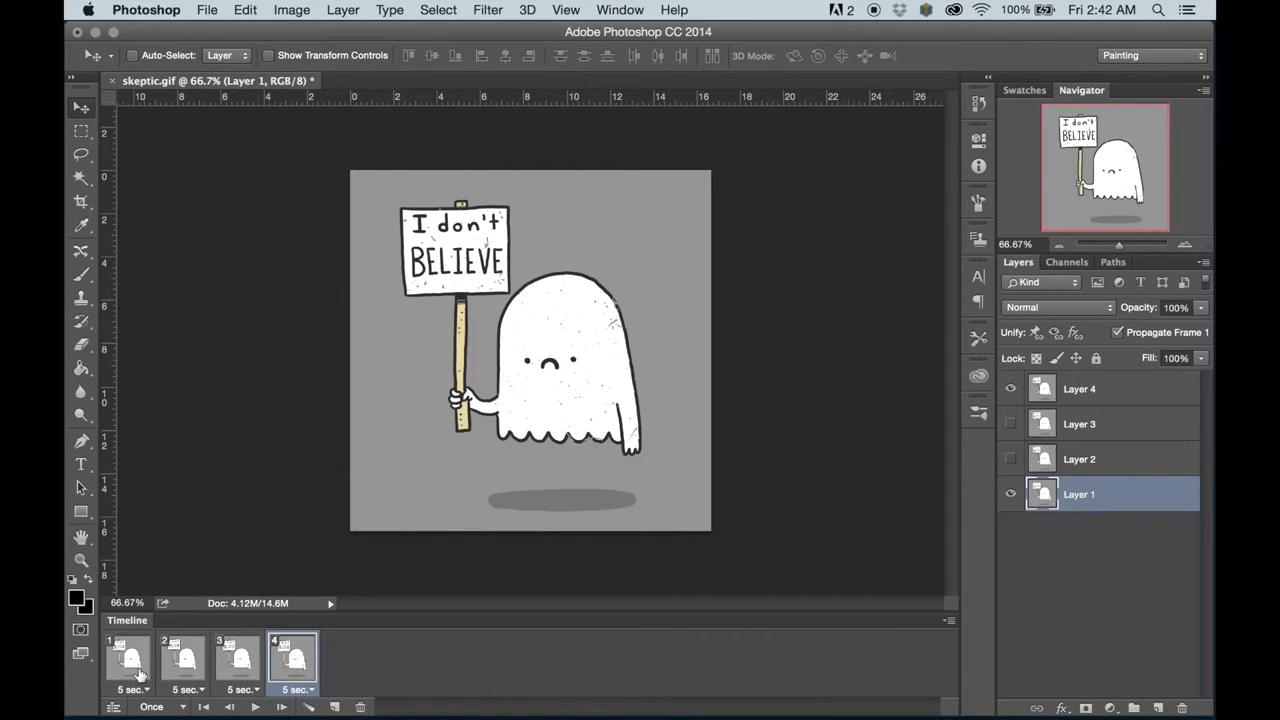
Step: Select all four frames and set their delay to 0.2 seconds
{"action": "left_click", "coordinate": [137, 678], "text": "shift"}
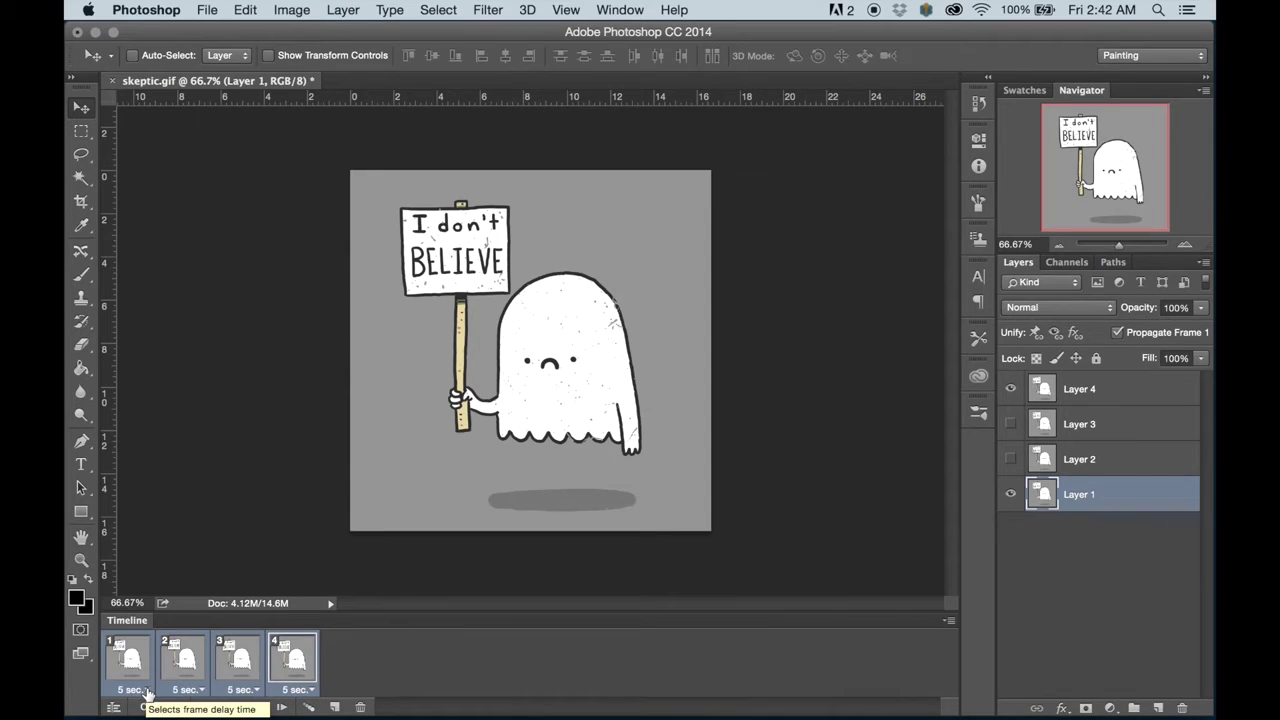
{"action": "left_click", "coordinate": [147, 690]}
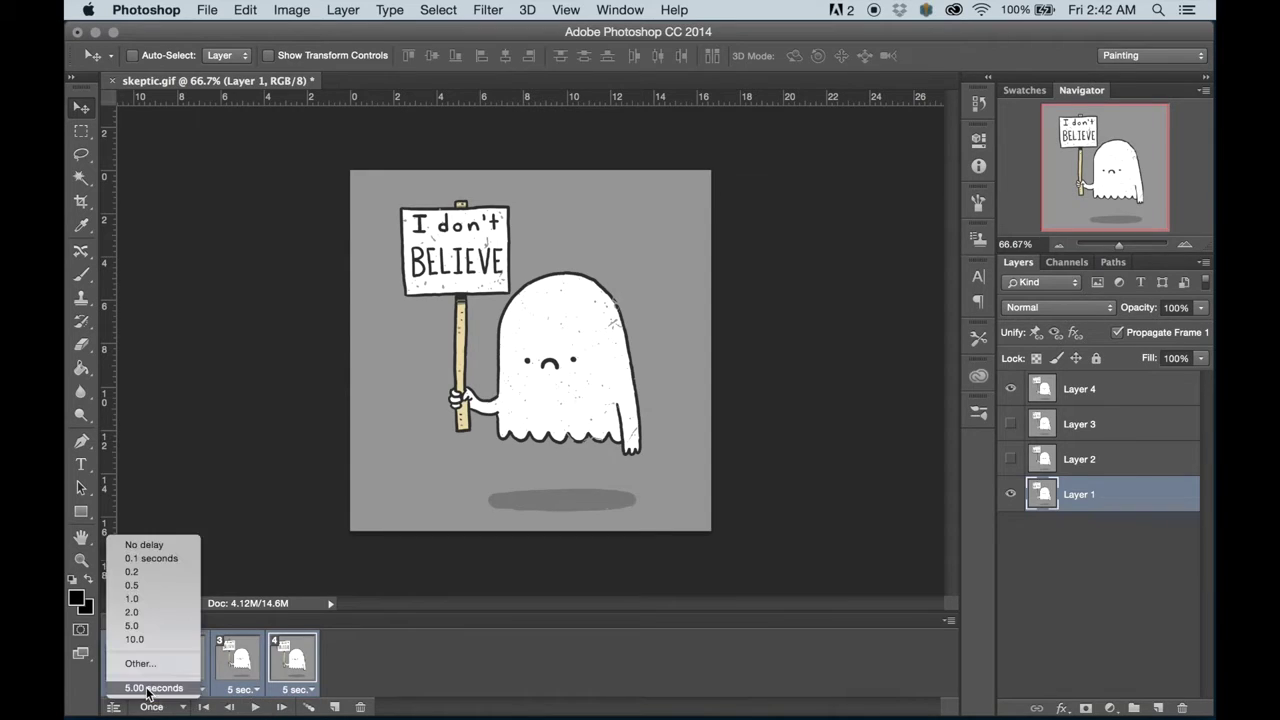
{"action": "left_click", "coordinate": [168, 570]}
{"action": "left_click", "coordinate": [134, 678]}
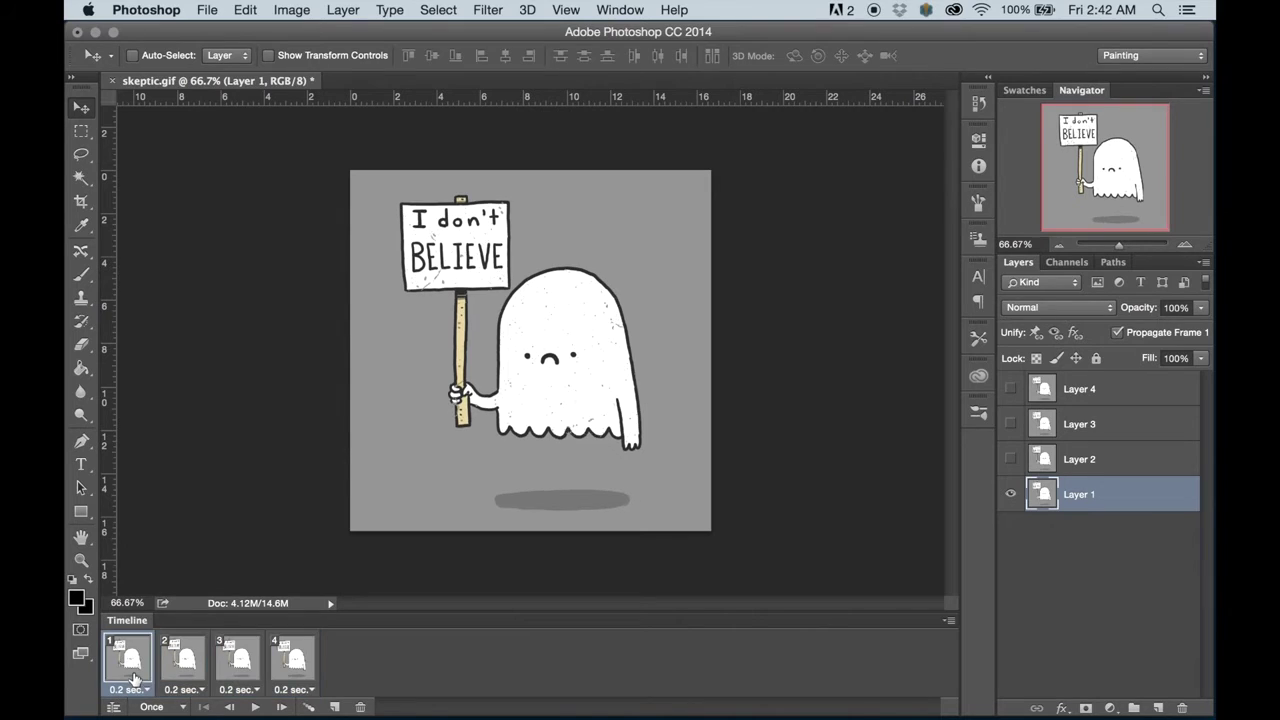
Step: Change looping from Once to Forever and play the animation preview
{"action": "left_click", "coordinate": [184, 707]}
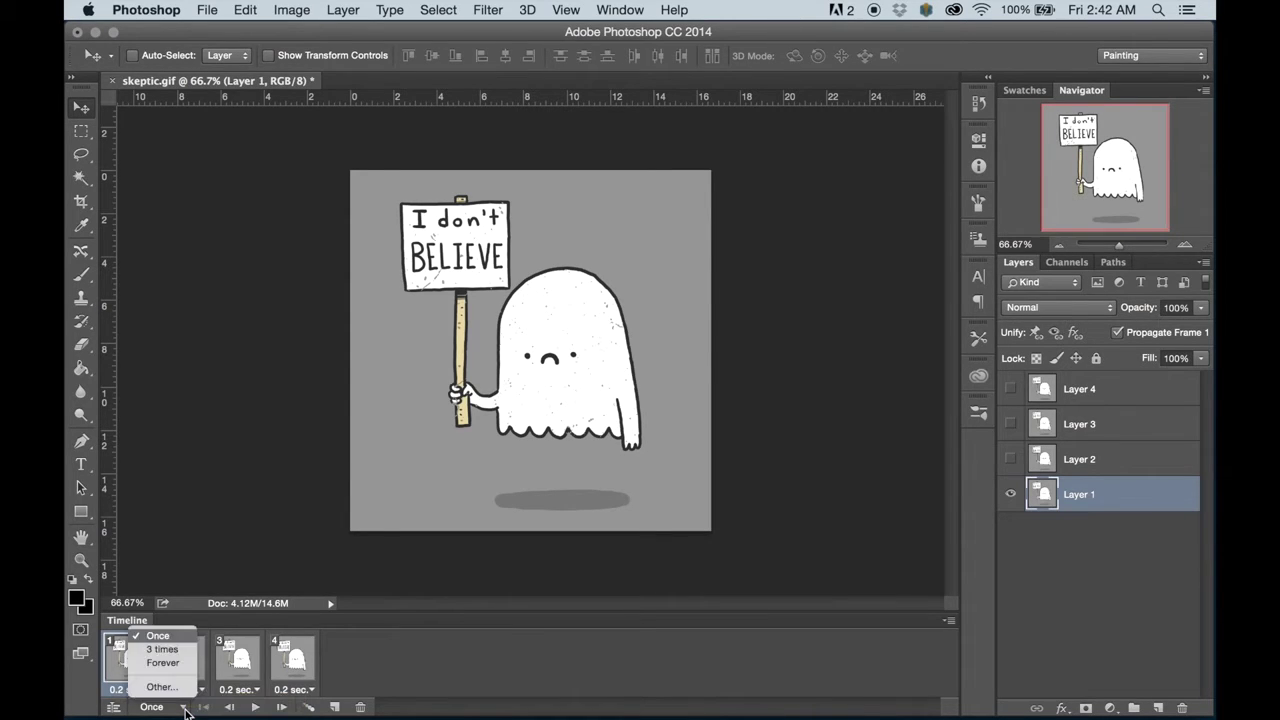
{"action": "left_click", "coordinate": [170, 663]}
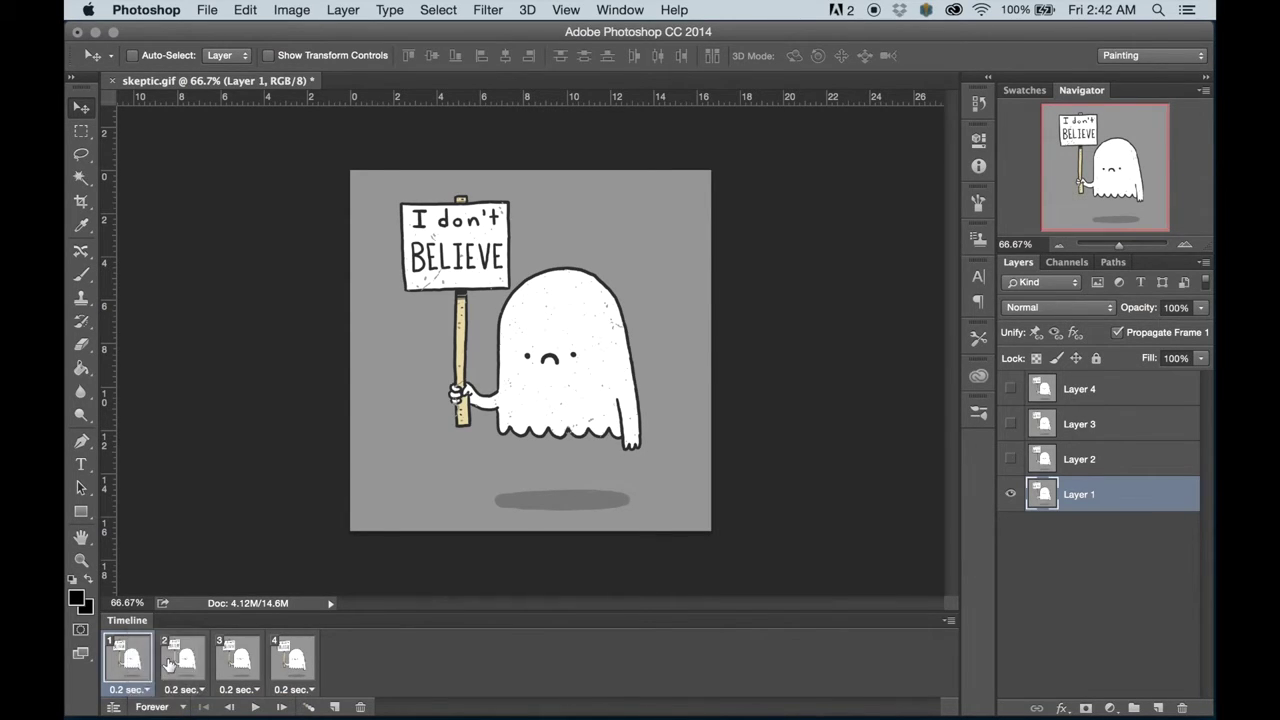
{"action": "key", "text": "space"}
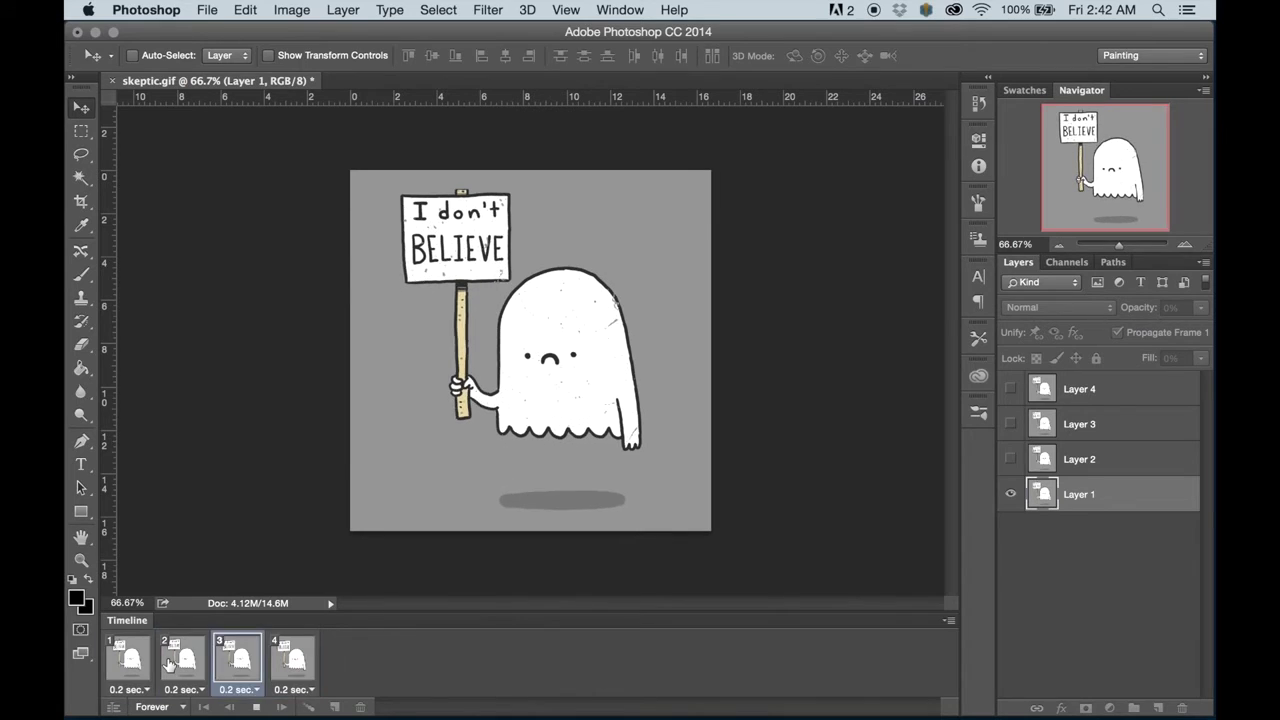
Step: Stop playback, set frame 2's delay to 0.1 seconds and frame 3's to No delay
{"action": "key", "text": "space"}
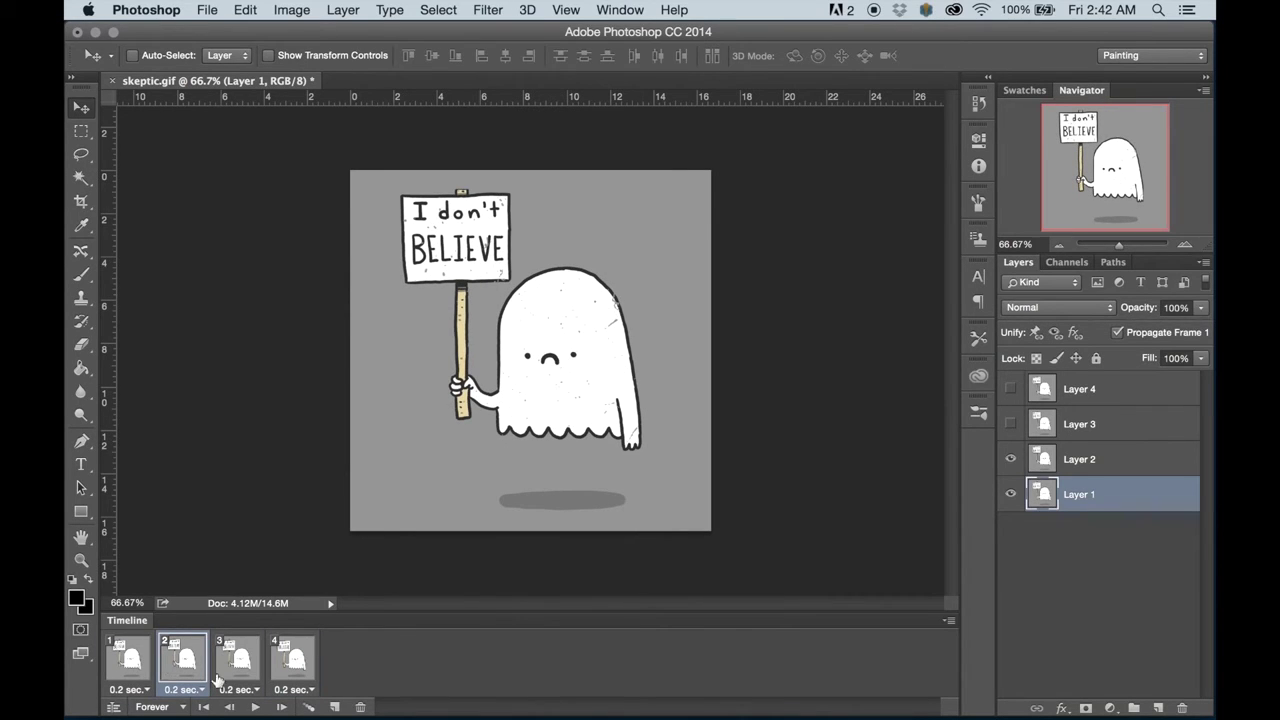
{"action": "left_click", "coordinate": [186, 689]}
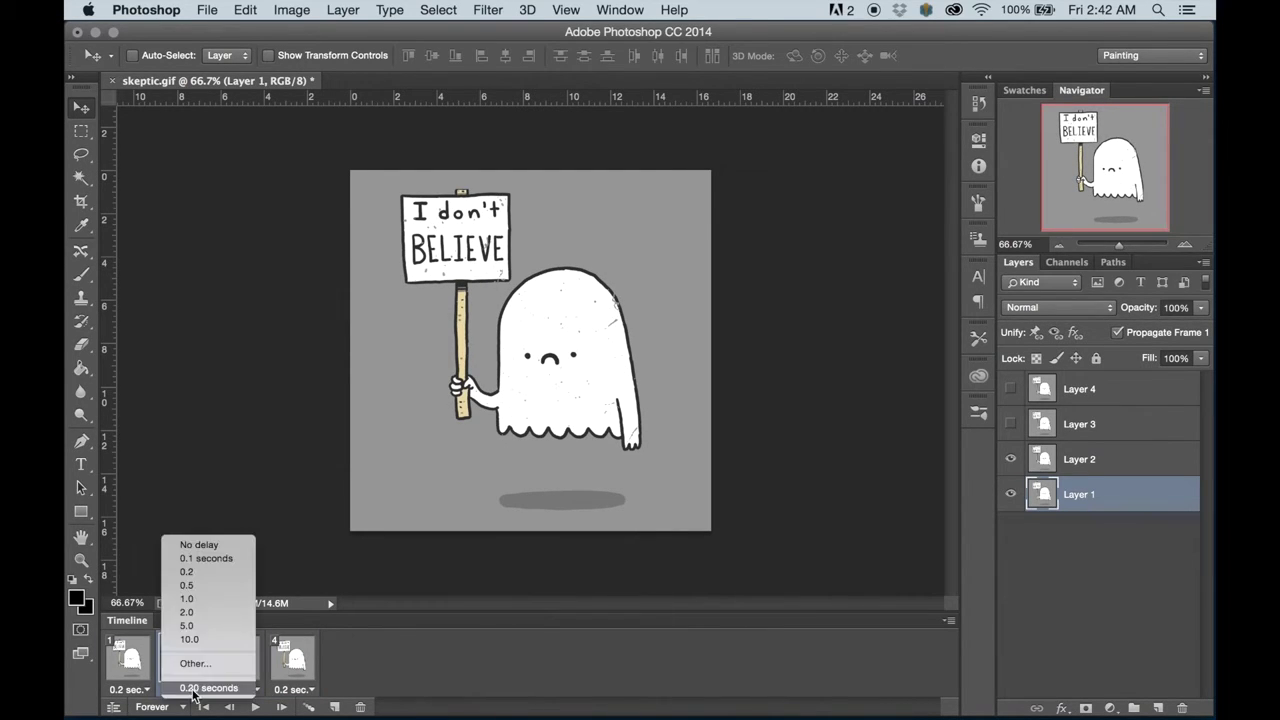
{"action": "left_click", "coordinate": [212, 559]}
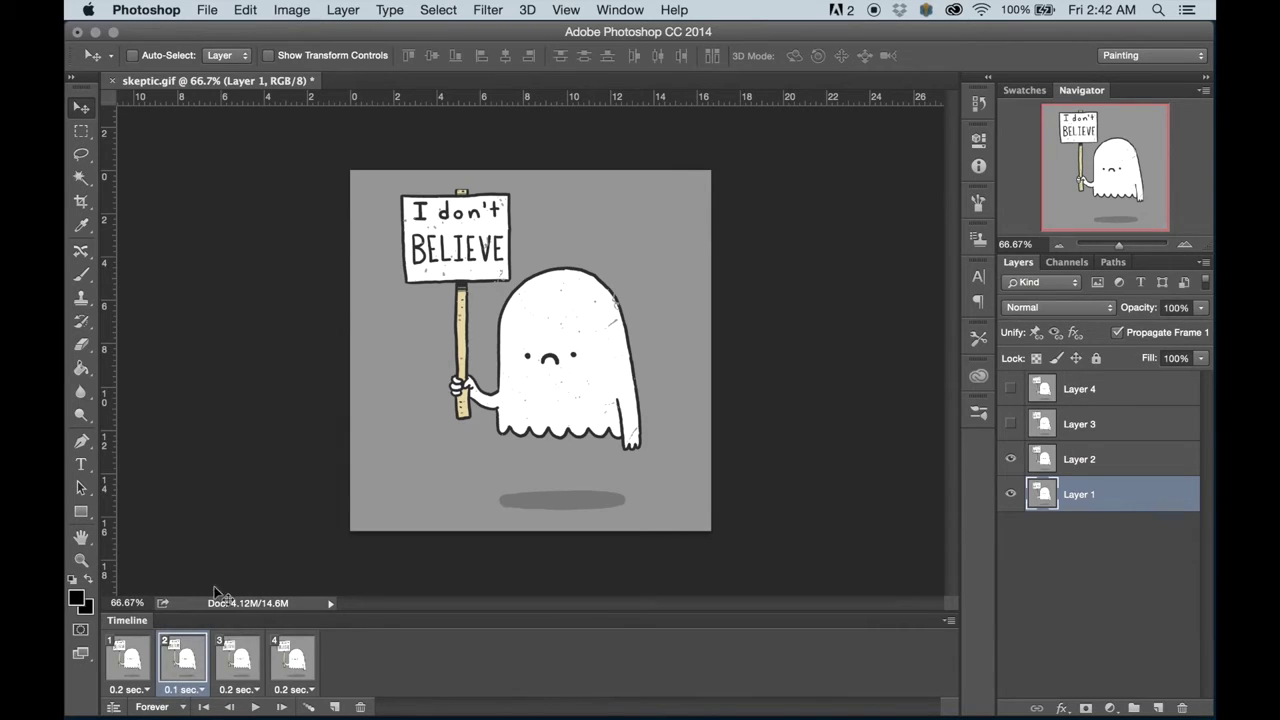
{"action": "left_click", "coordinate": [244, 689]}
{"action": "left_click", "coordinate": [253, 544]}
Step: Play and stop the animation twice to check the new timing
{"action": "key", "text": "space"}
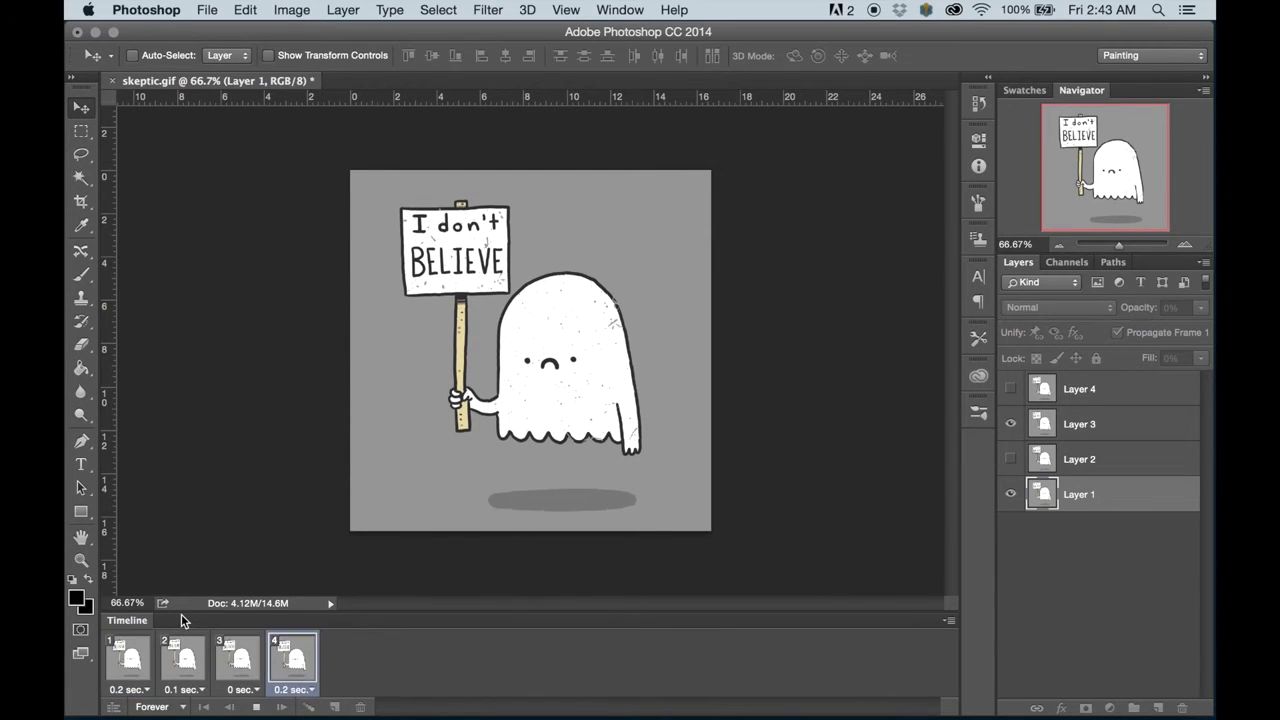
{"action": "key", "text": "space"}
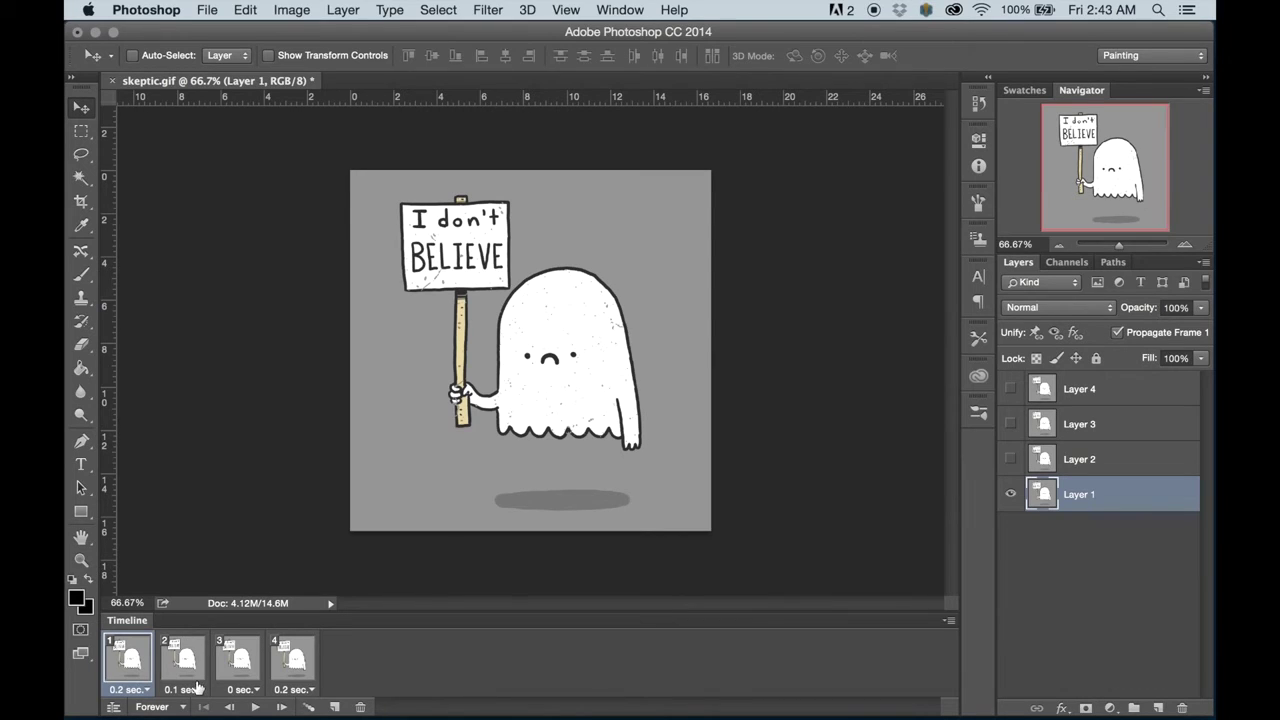
{"action": "key", "text": "space"}
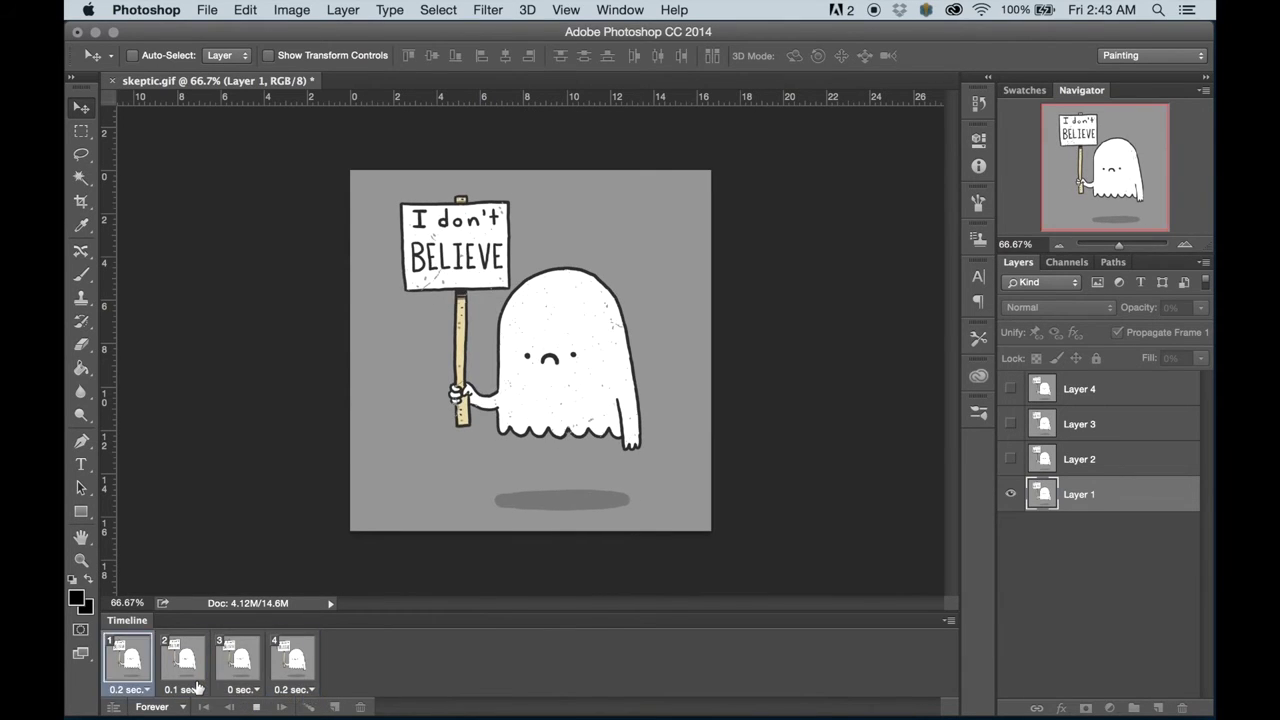
{"action": "key", "text": "space"}
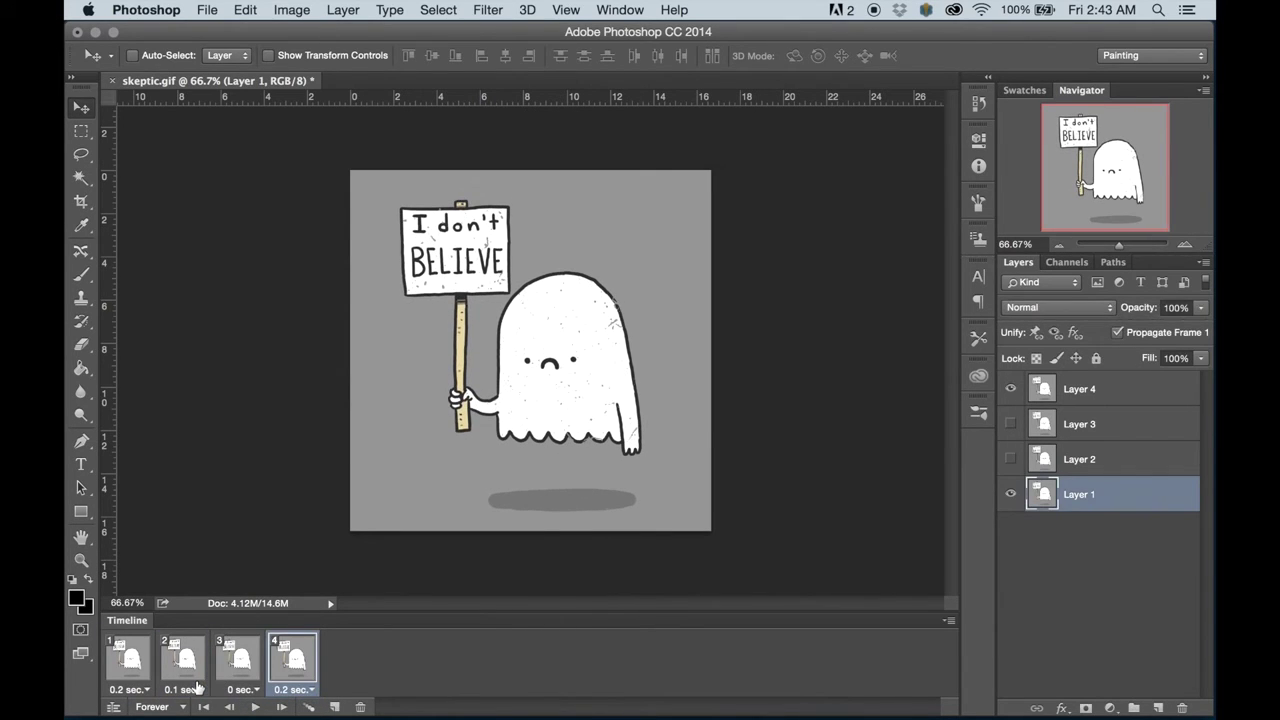
Step: Open File > Save for Web and look at the export format options
{"action": "left_click", "coordinate": [210, 10]}
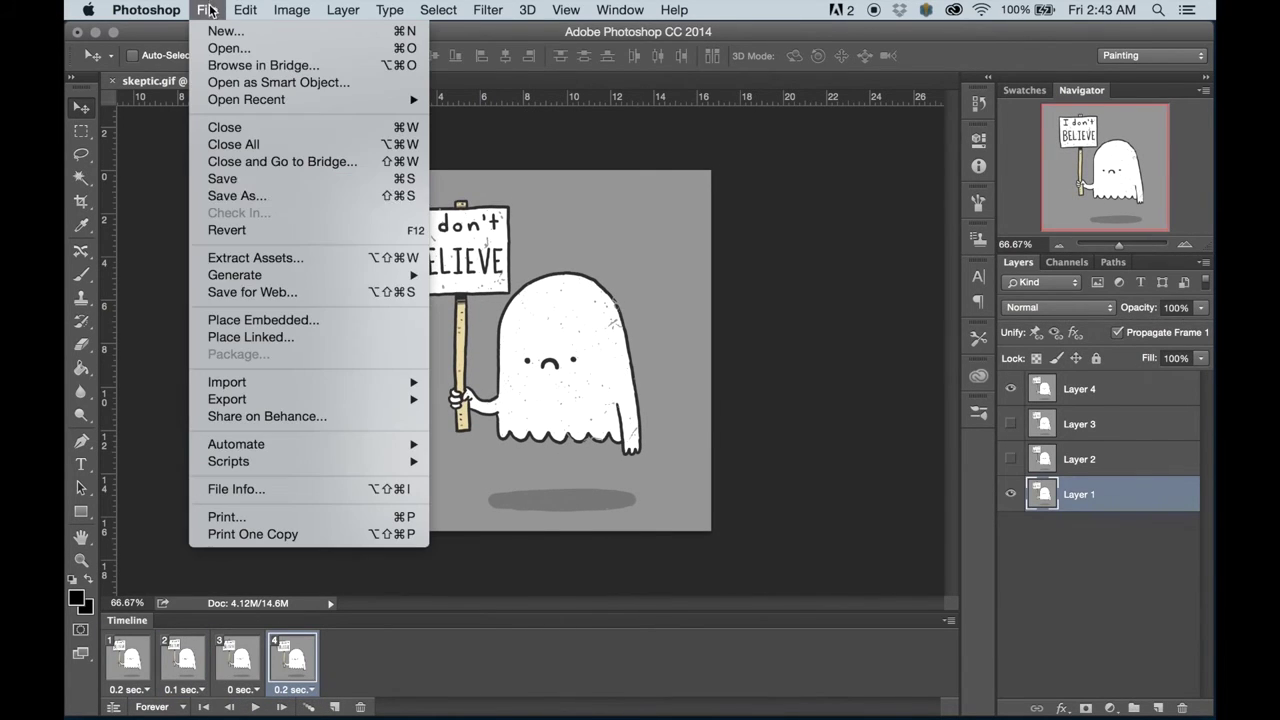
{"action": "left_click", "coordinate": [351, 296]}
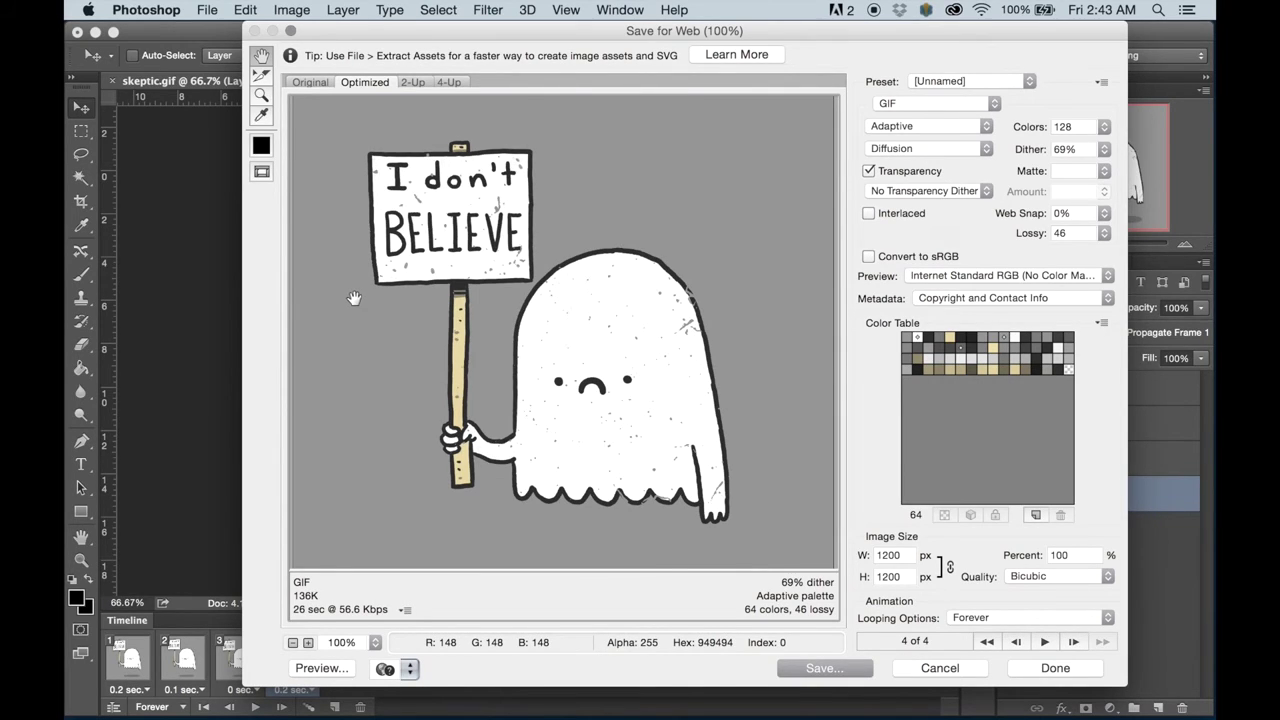
{"action": "left_click", "coordinate": [966, 105]}
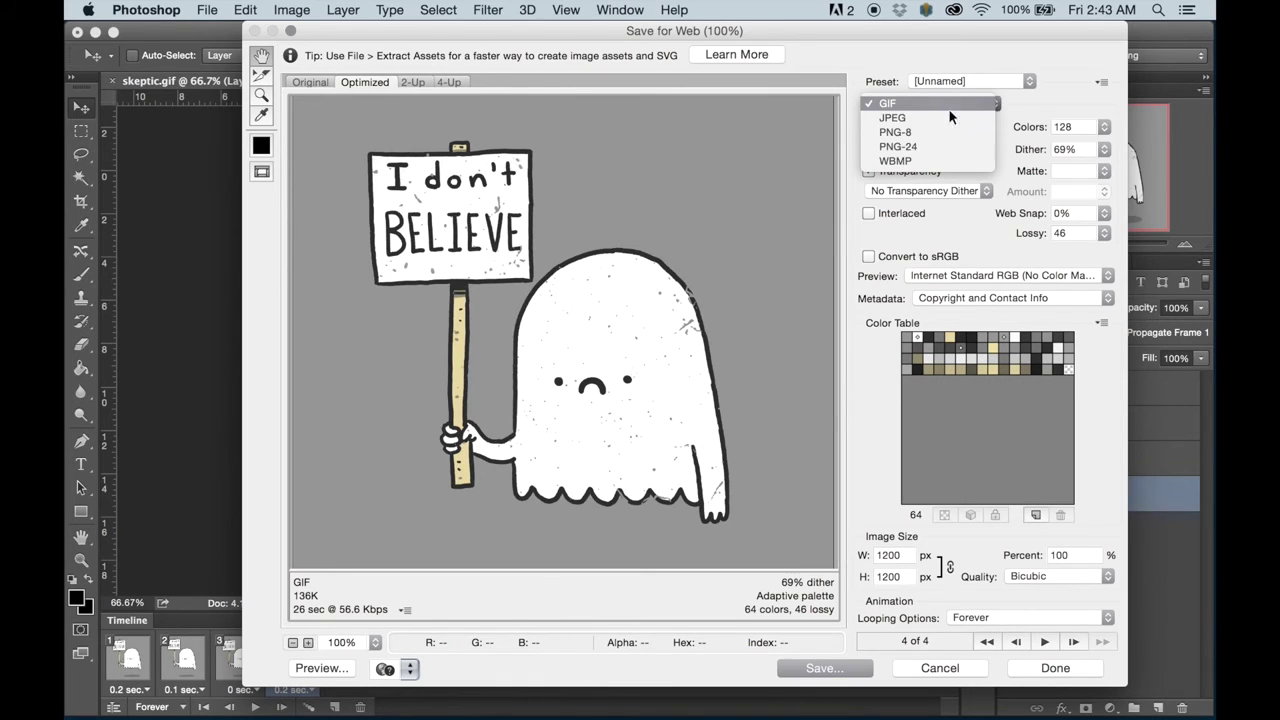
{"action": "left_click", "coordinate": [949, 103]}
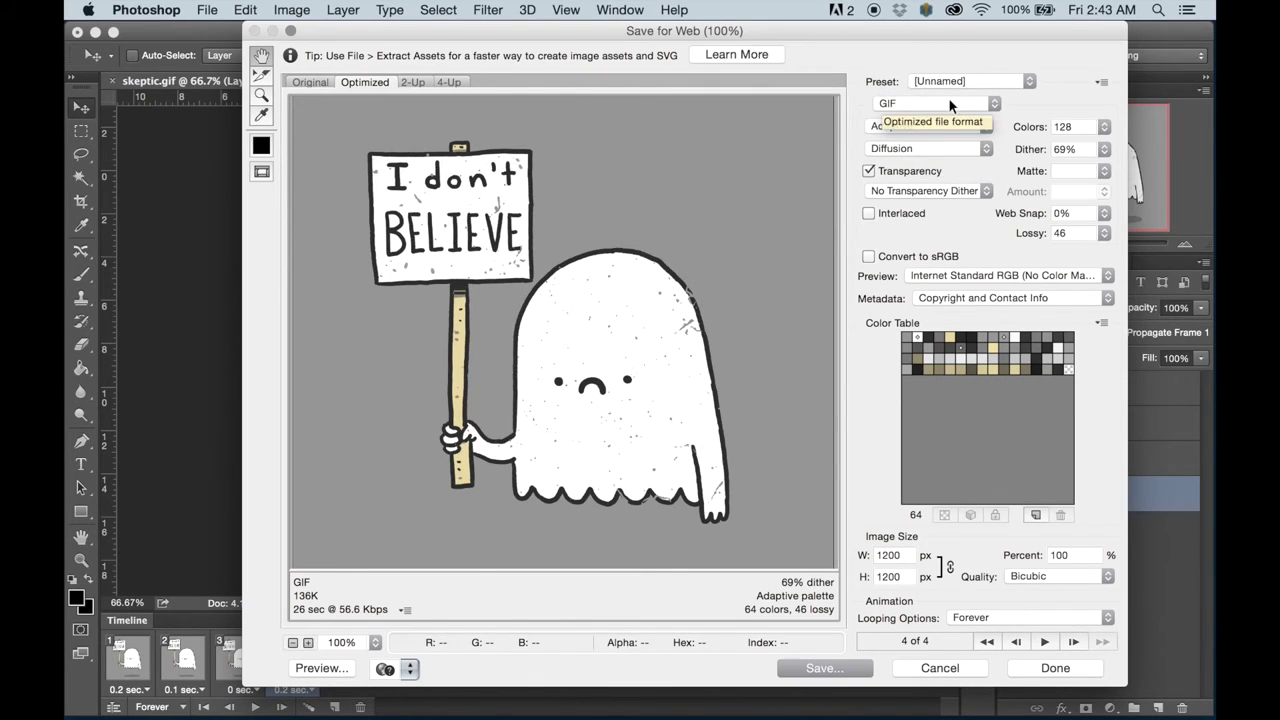
{"action": "left_click", "coordinate": [1104, 127]}
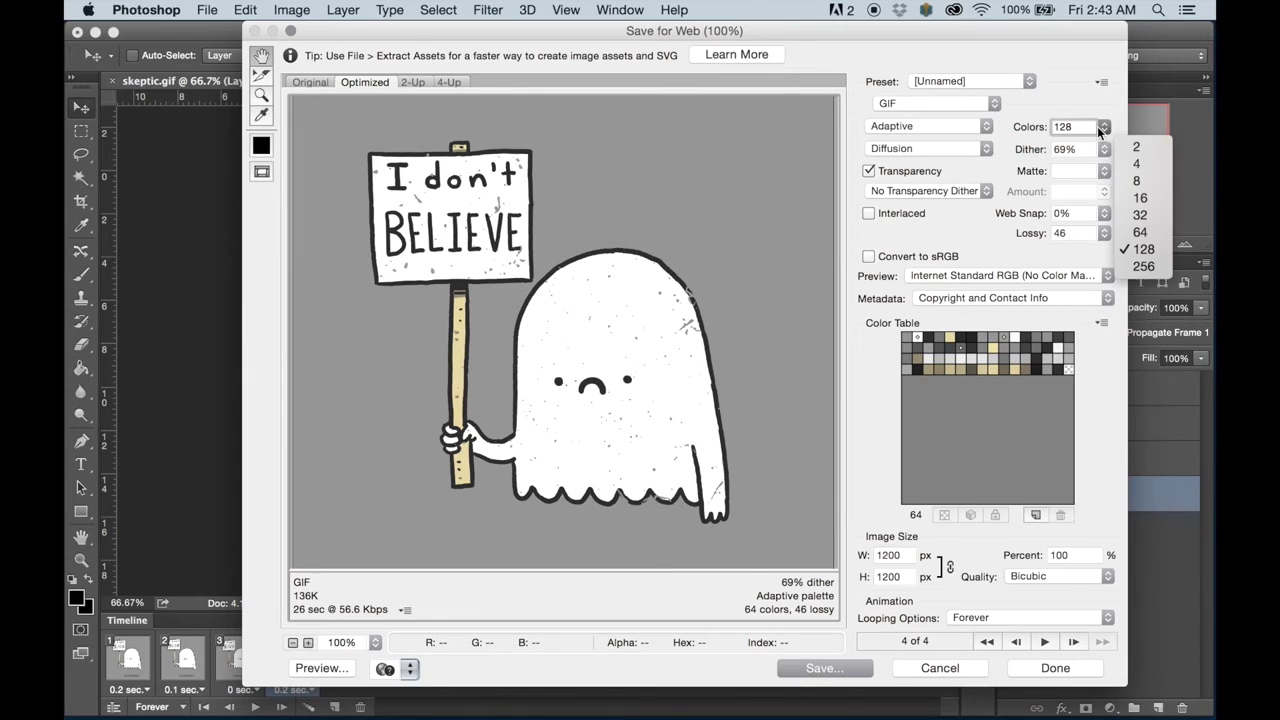
{"action": "left_click", "coordinate": [1106, 132]}
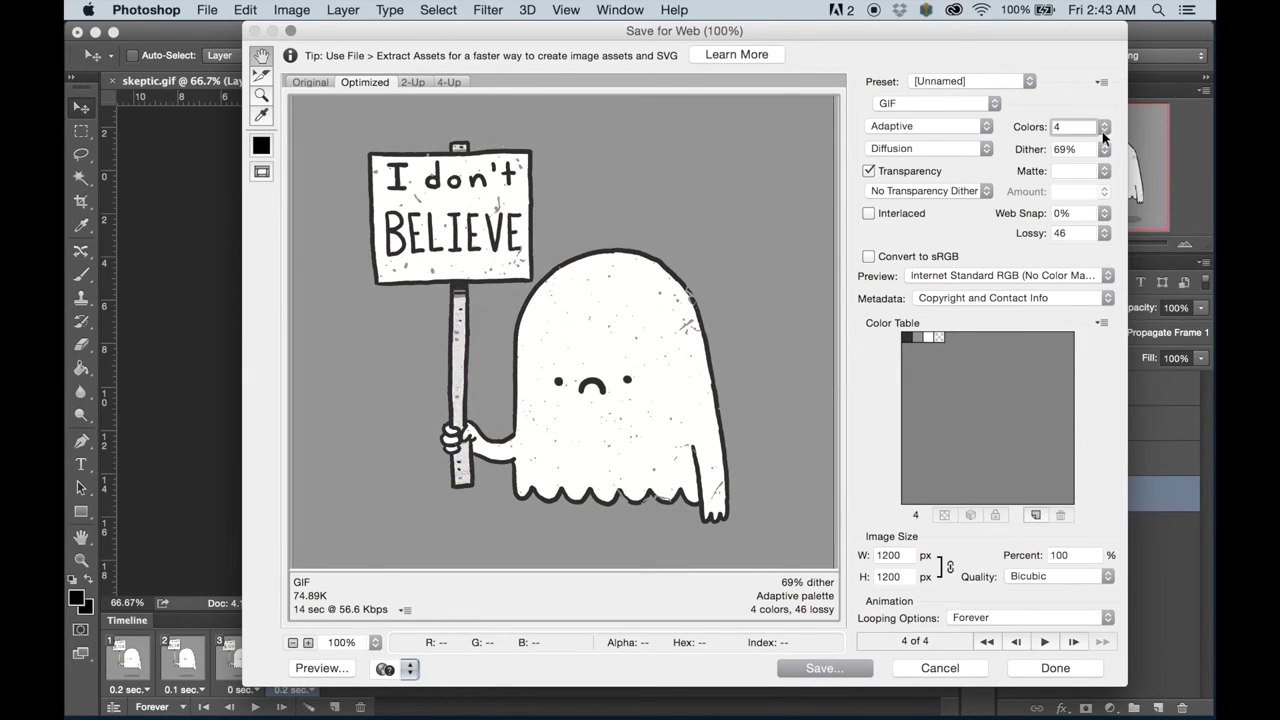
{"action": "left_click", "coordinate": [1104, 130]}
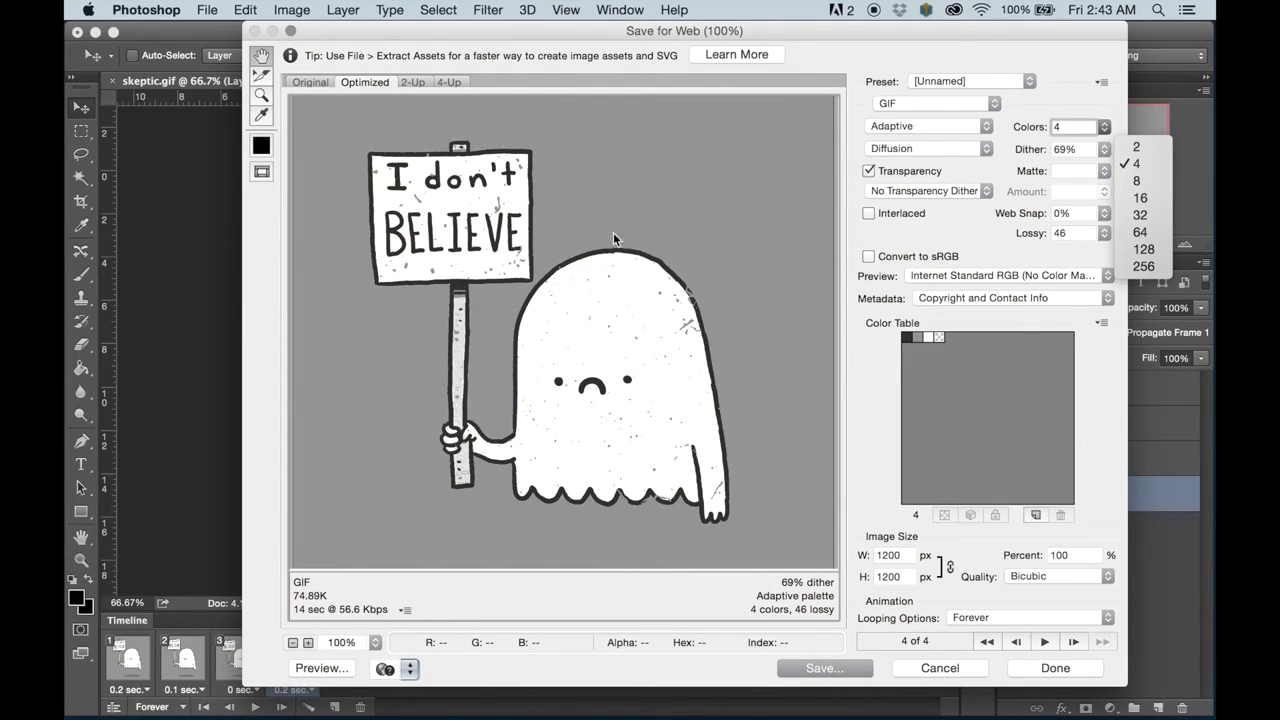
{"action": "left_click", "coordinate": [1144, 249]}
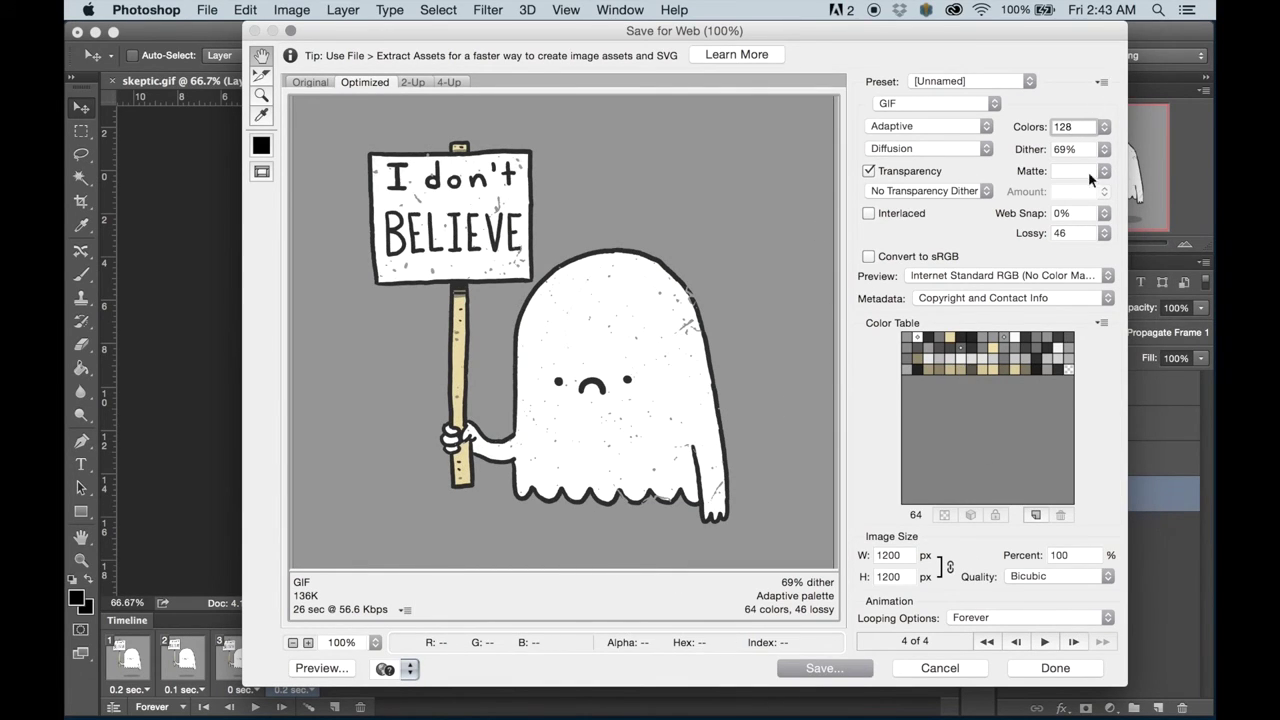
{"action": "left_click", "coordinate": [900, 557]}
{"action": "type", "text": "900"}
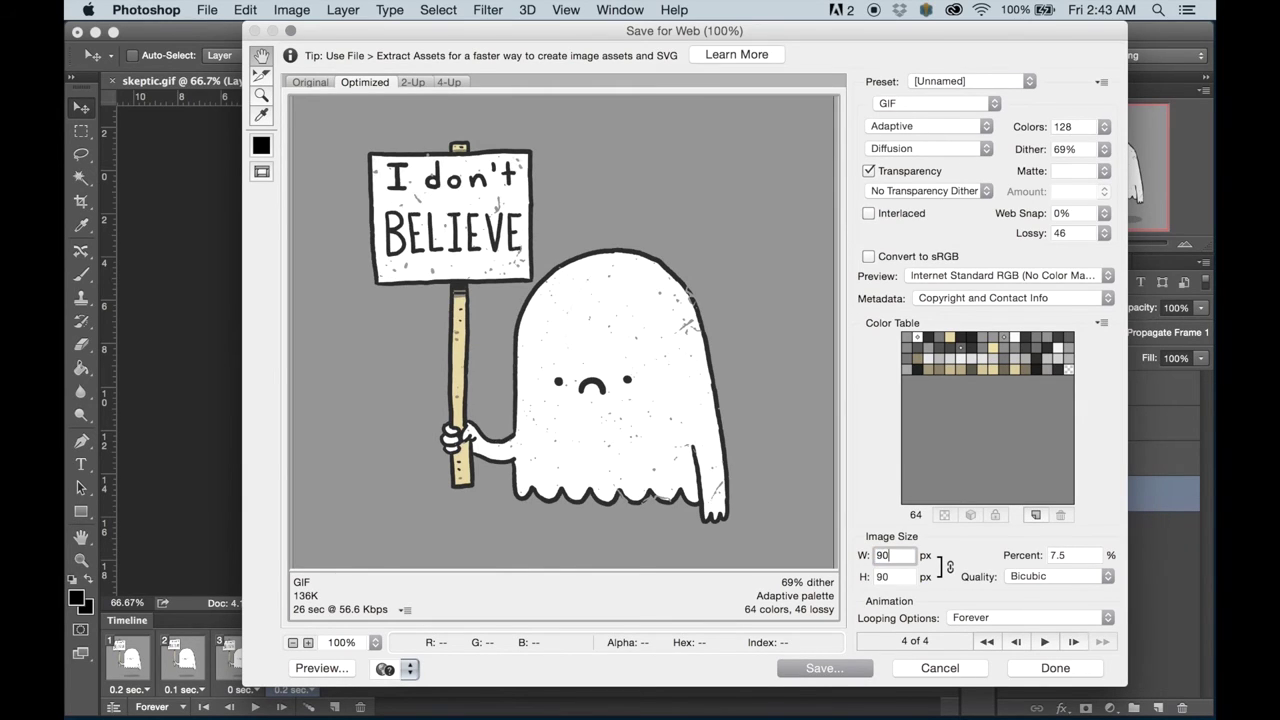
{"action": "key", "text": "BackSpace"}
{"action": "key", "text": "BackSpace"}
{"action": "key", "text": "BackSpace"}
{"action": "type", "text": "1200"}
{"action": "left_click", "coordinate": [988, 619]}
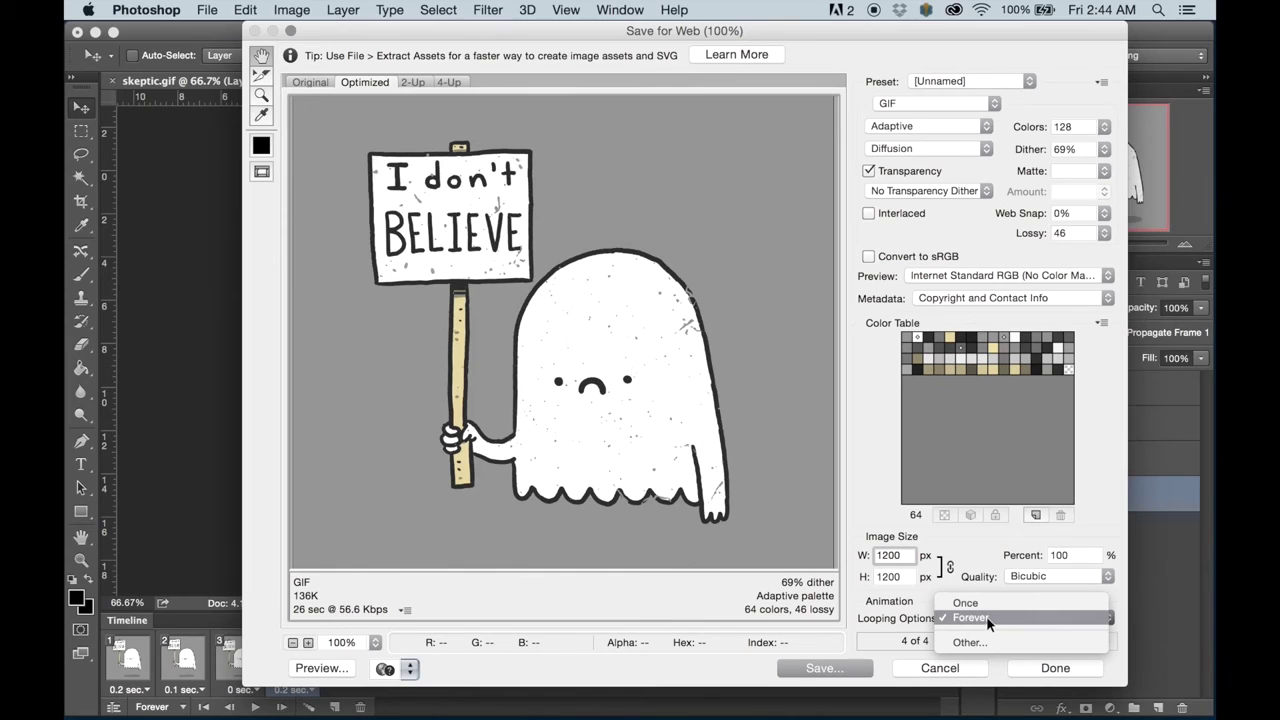
{"action": "left_click", "coordinate": [986, 617]}
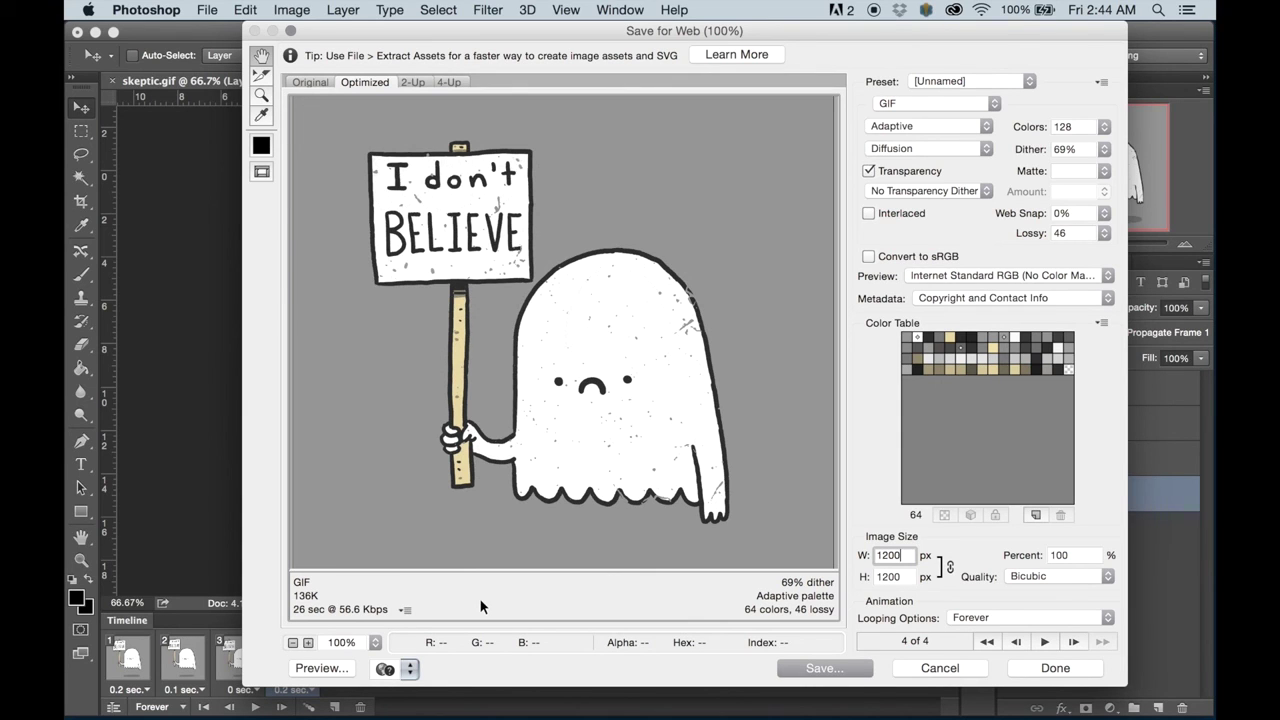
Step: Save the optimised GIF to the Desktop as 'skeptic ghost.gif'
{"action": "left_click", "coordinate": [837, 667]}
{"action": "left_click", "coordinate": [554, 72]}
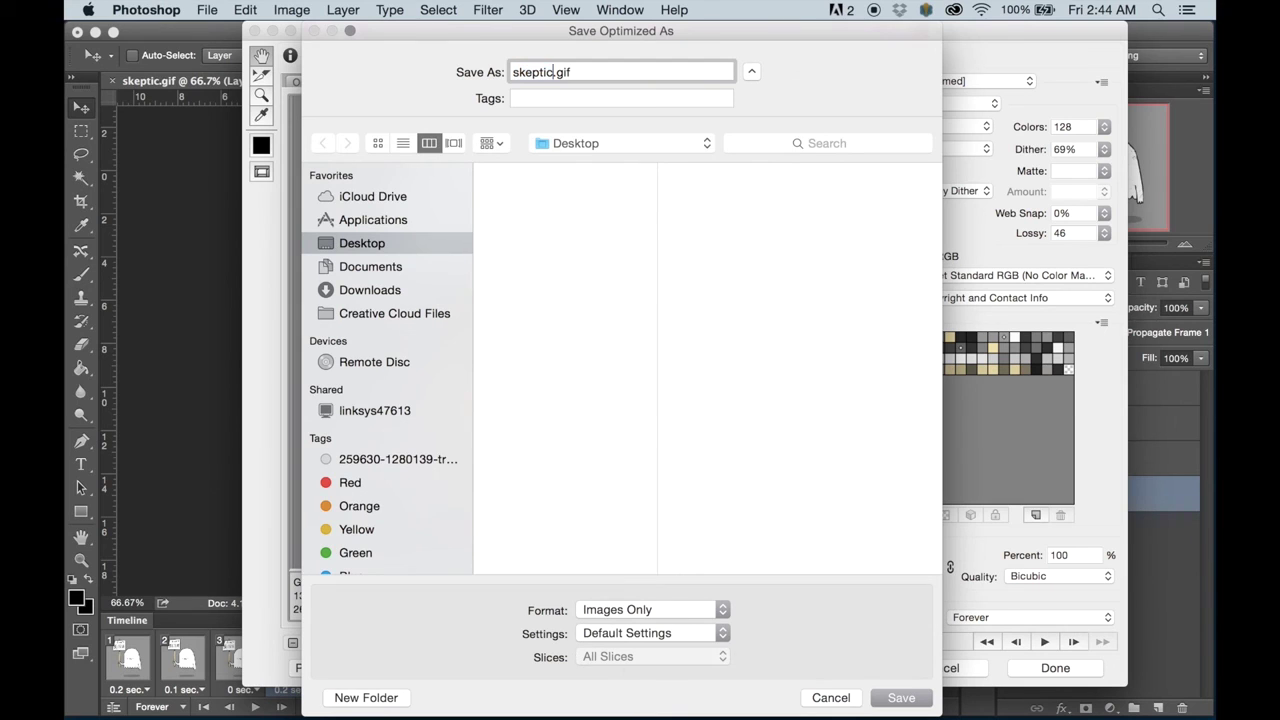
{"action": "type", "text": "ghost"}
{"action": "key", "text": "Return"}
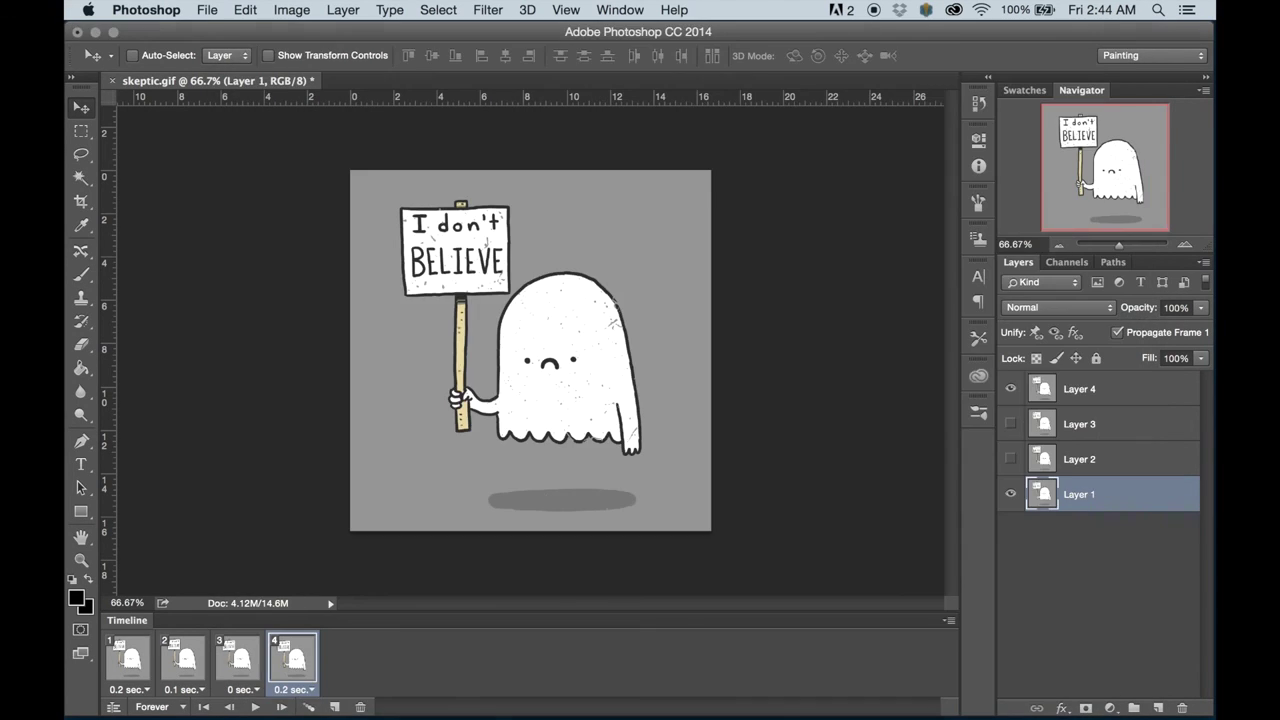